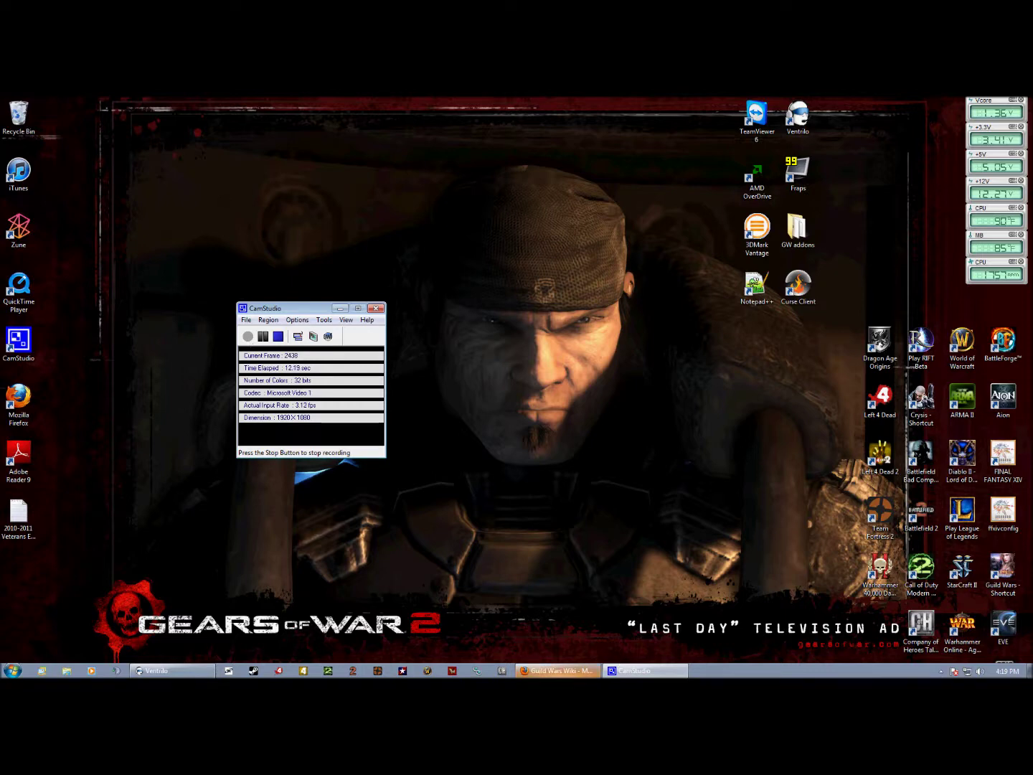
- Switch to the flashing Firefox window showing the Guild Wars Wiki
key(alt+Tab)
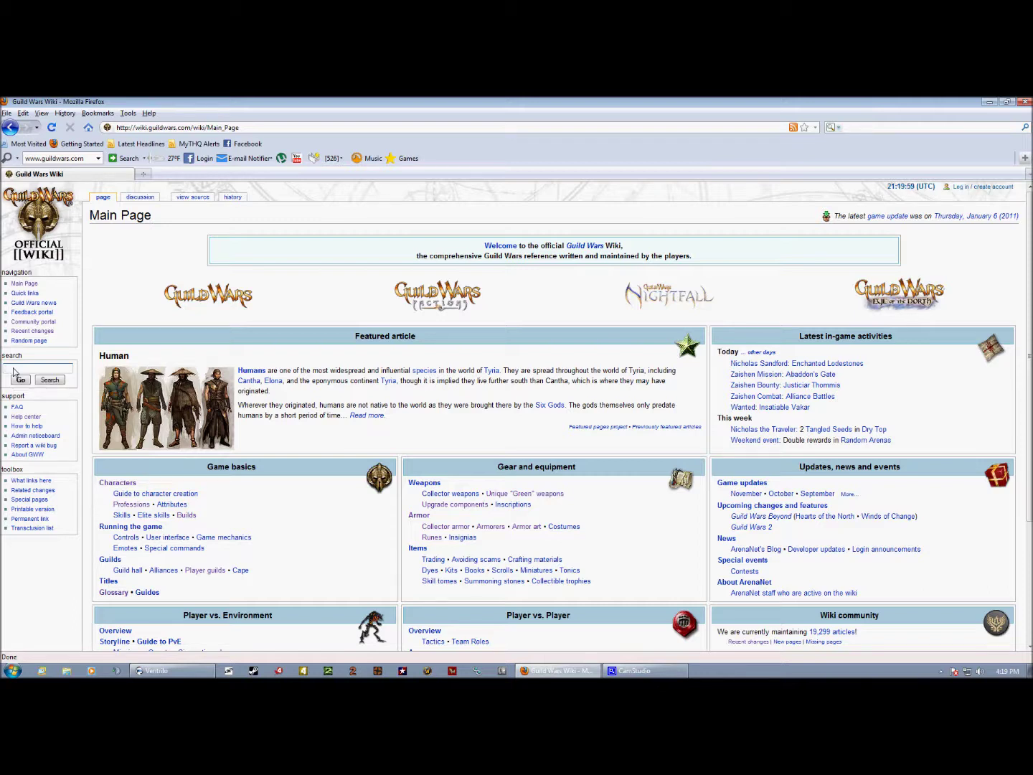
- Search the wiki for TexMod, open its guide, and follow the Rapidshare mirror for Texmod.zip
text(MOD)
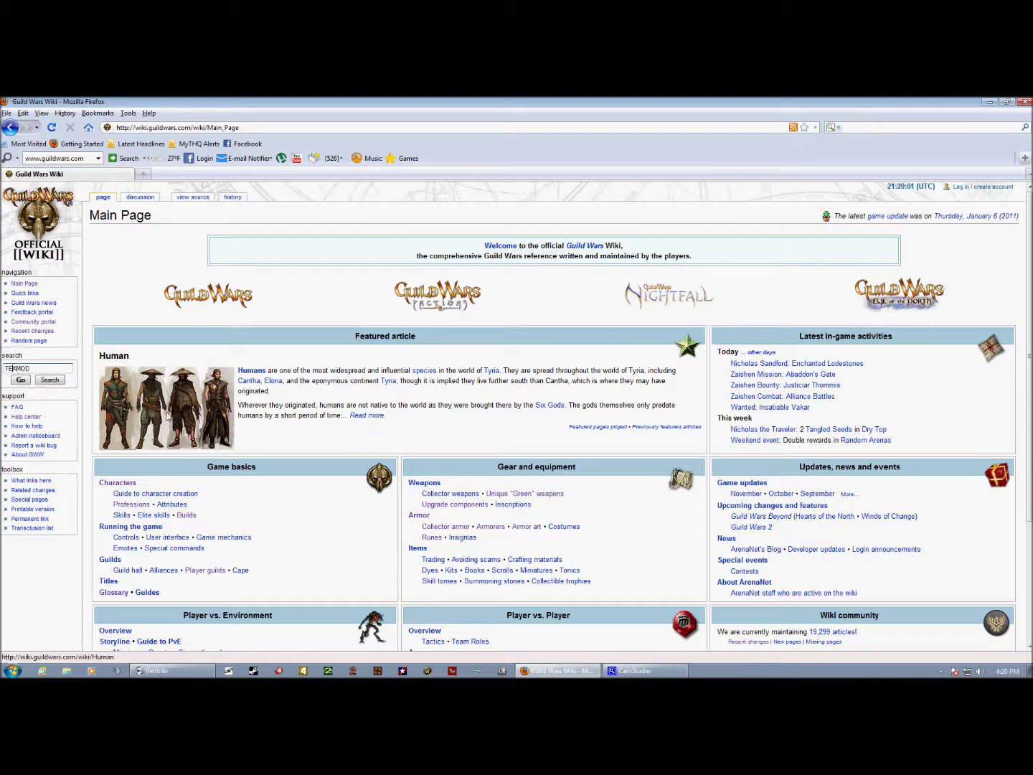
click(24, 381)
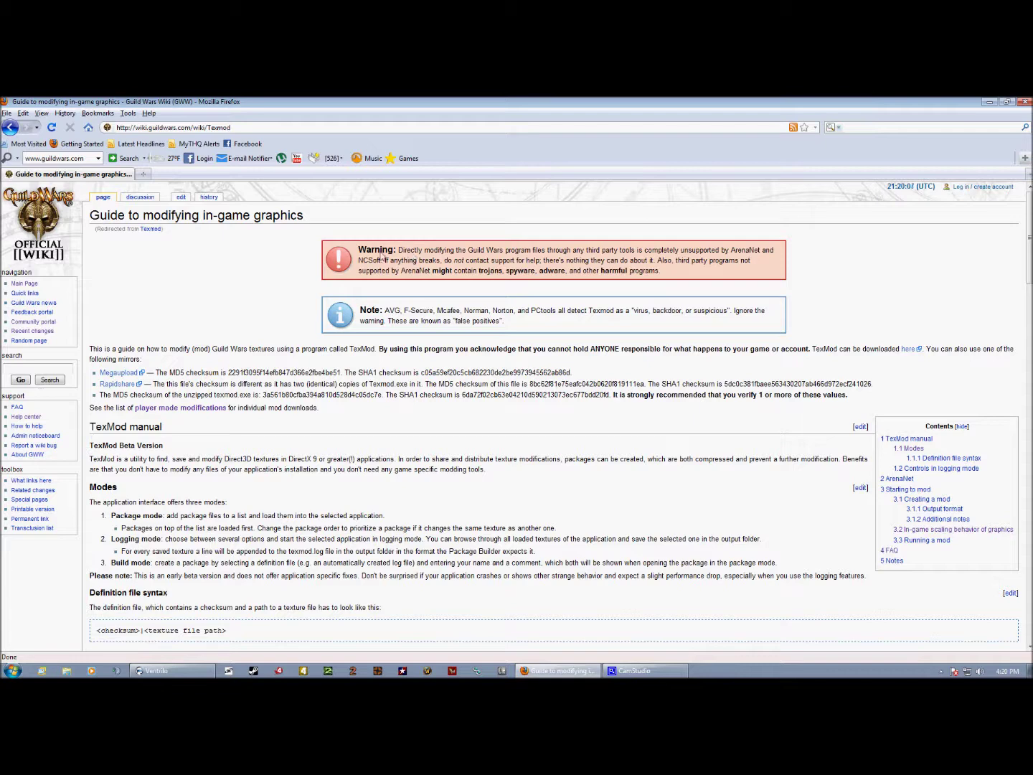
drag(398, 250, 664, 277)
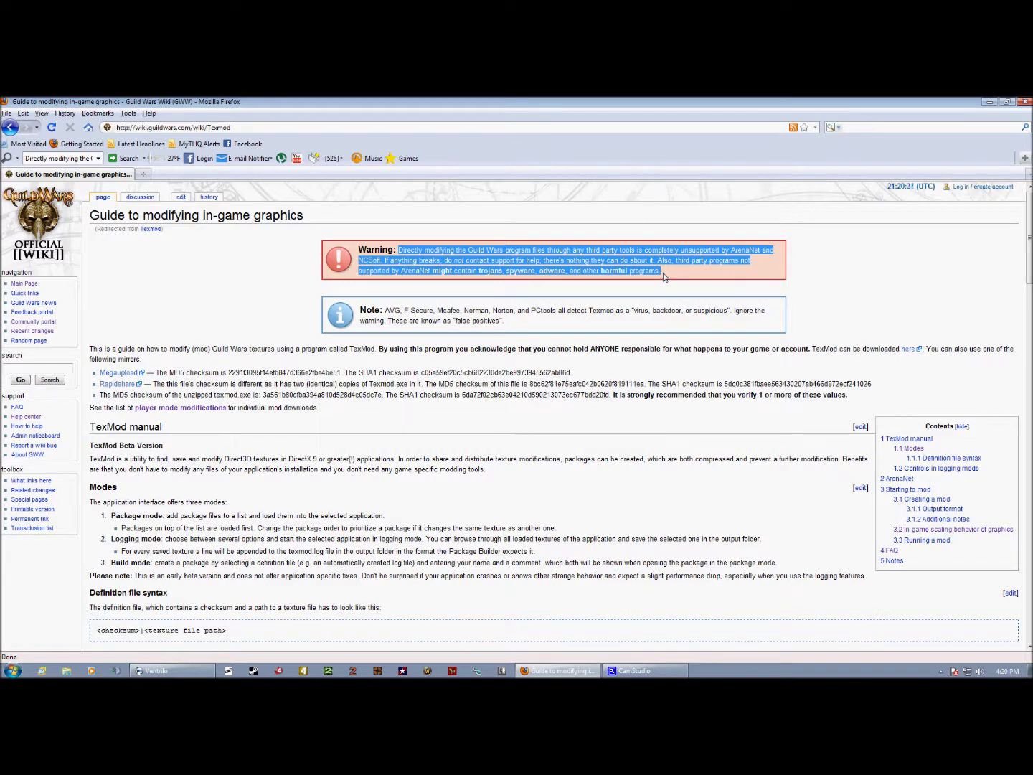
click(122, 389)
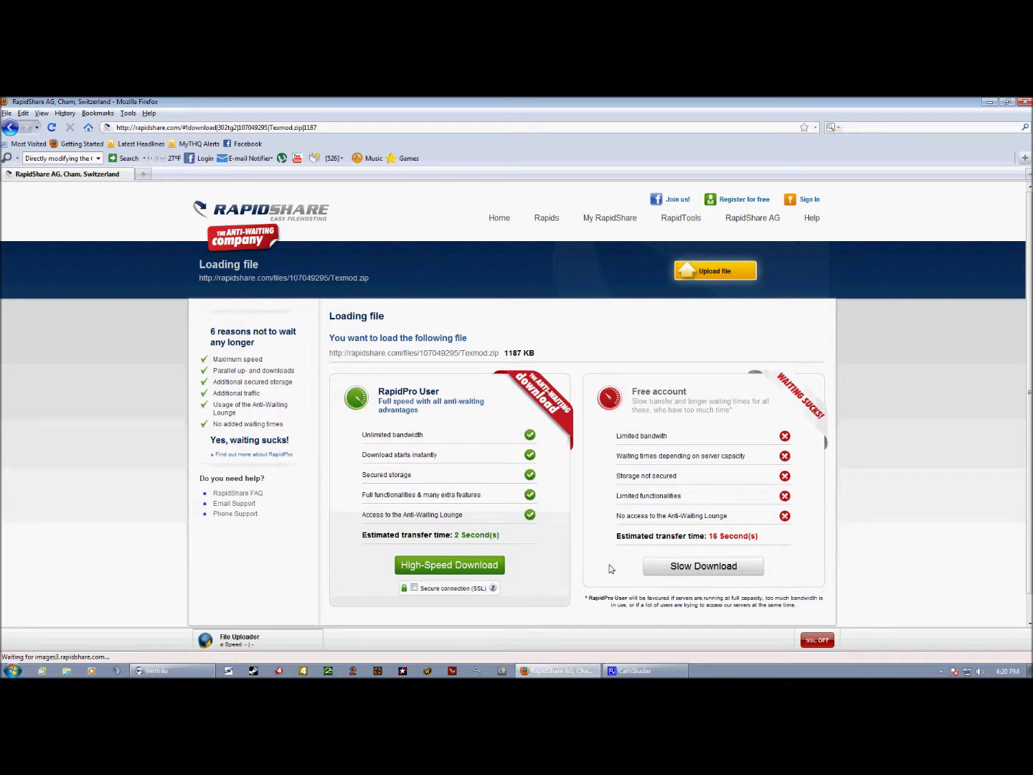
- Start the free slow download of Texmod.zip, return to the guide, and minimize Firefox
click(677, 569)
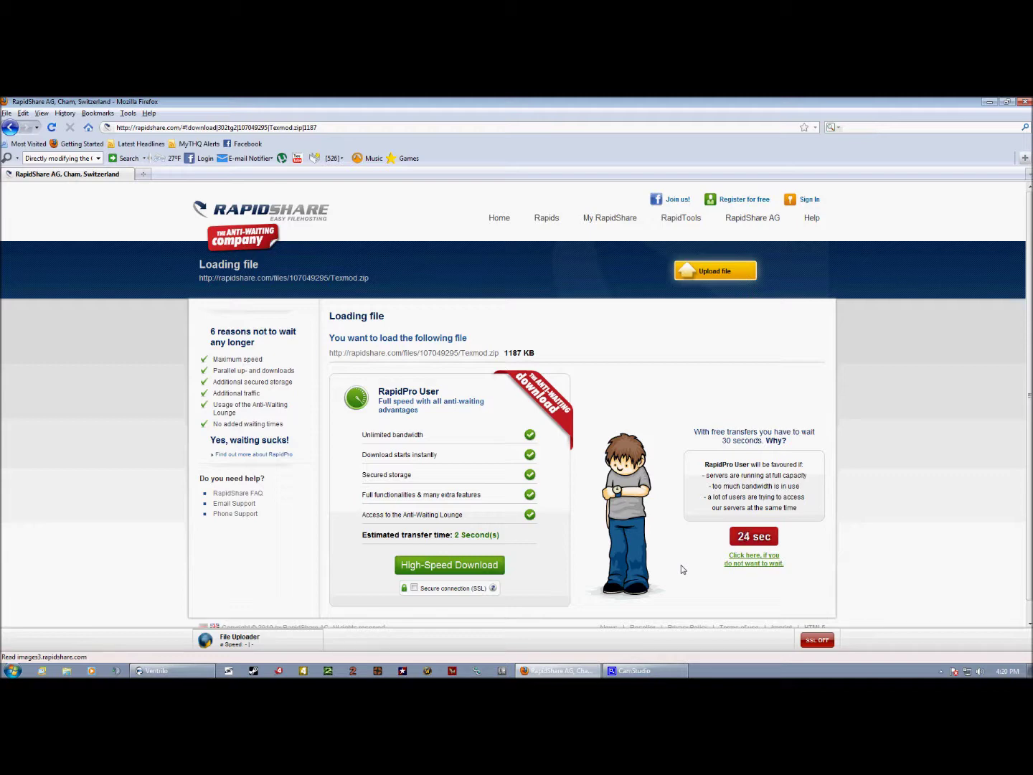
click(10, 130)
click(991, 102)
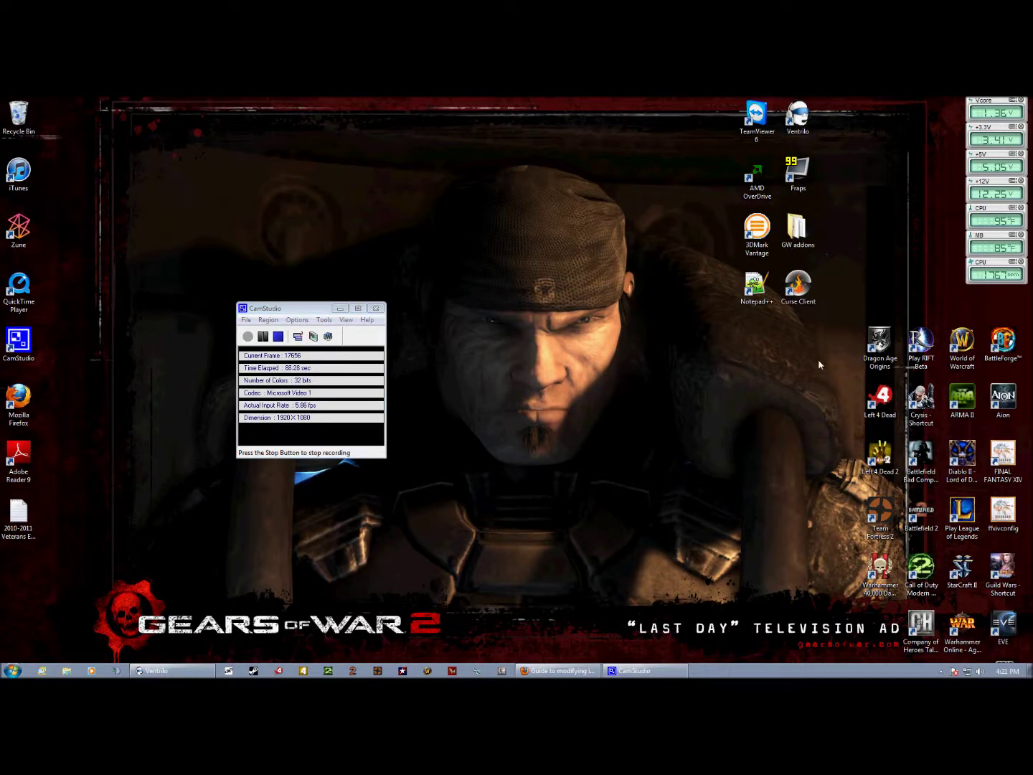
- Open GW addons > Texmod and run Texmod.exe as administrator
double_click(797, 229)
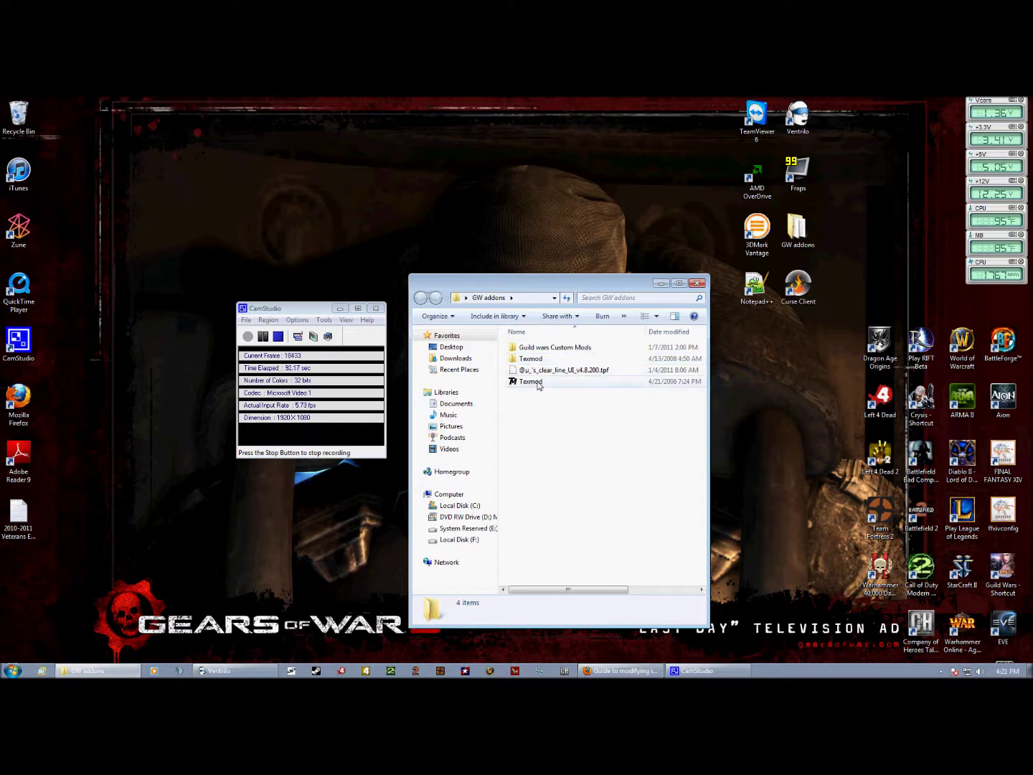
double_click(533, 358)
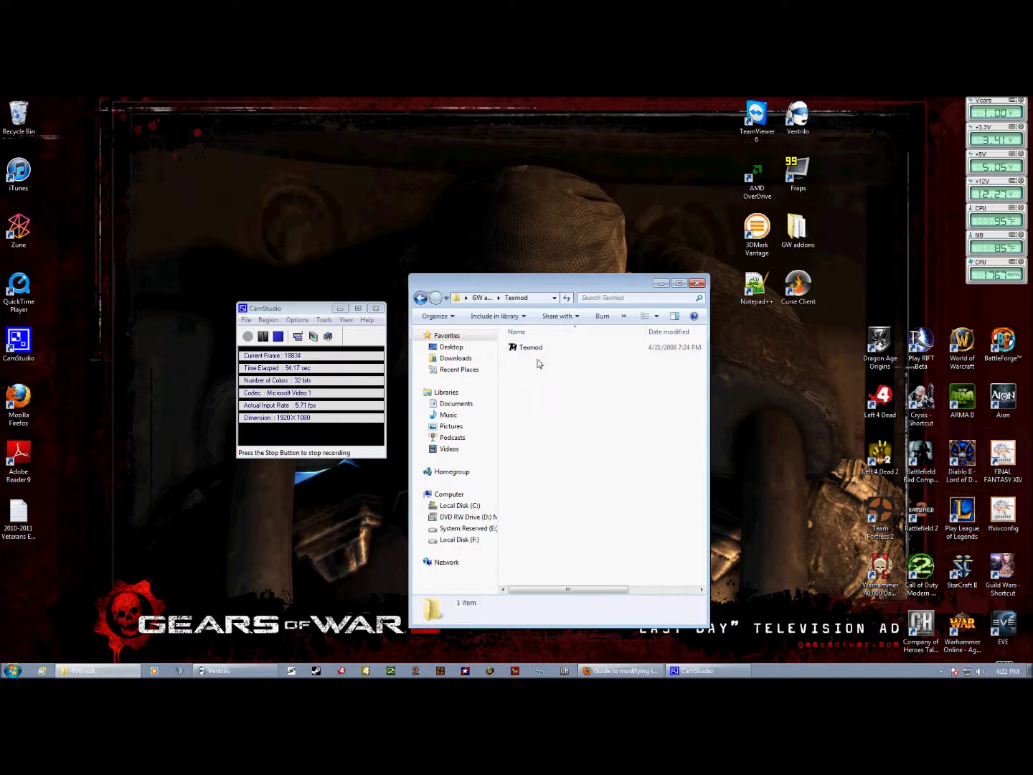
click(535, 358)
right_click(534, 353)
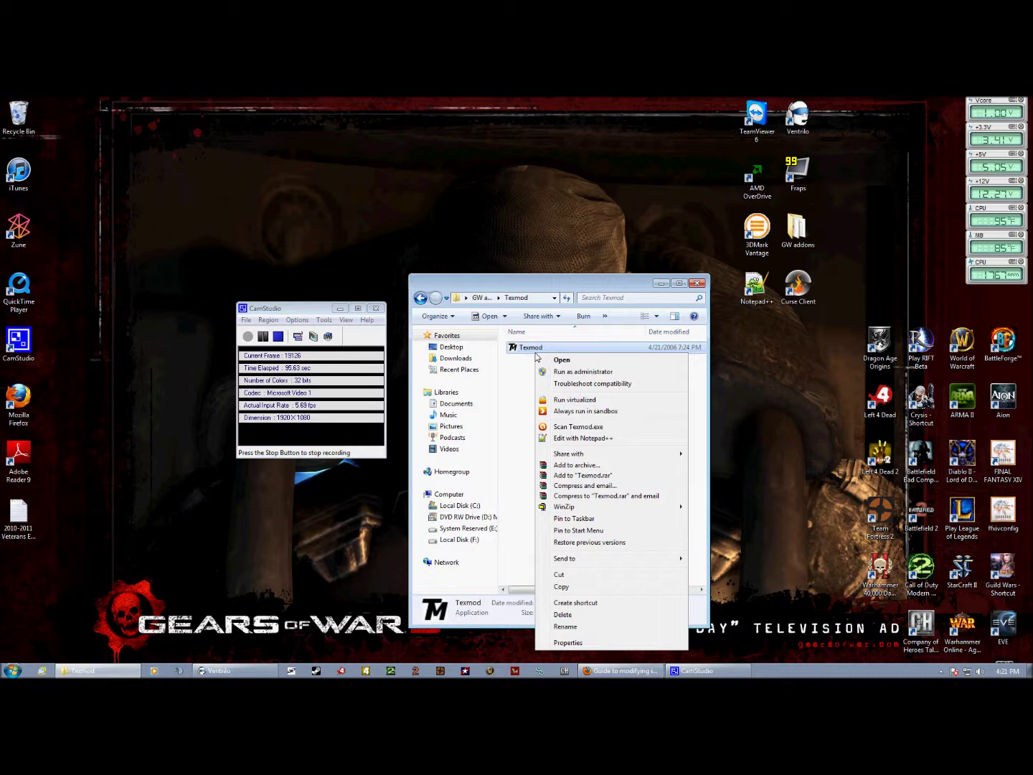
click(557, 371)
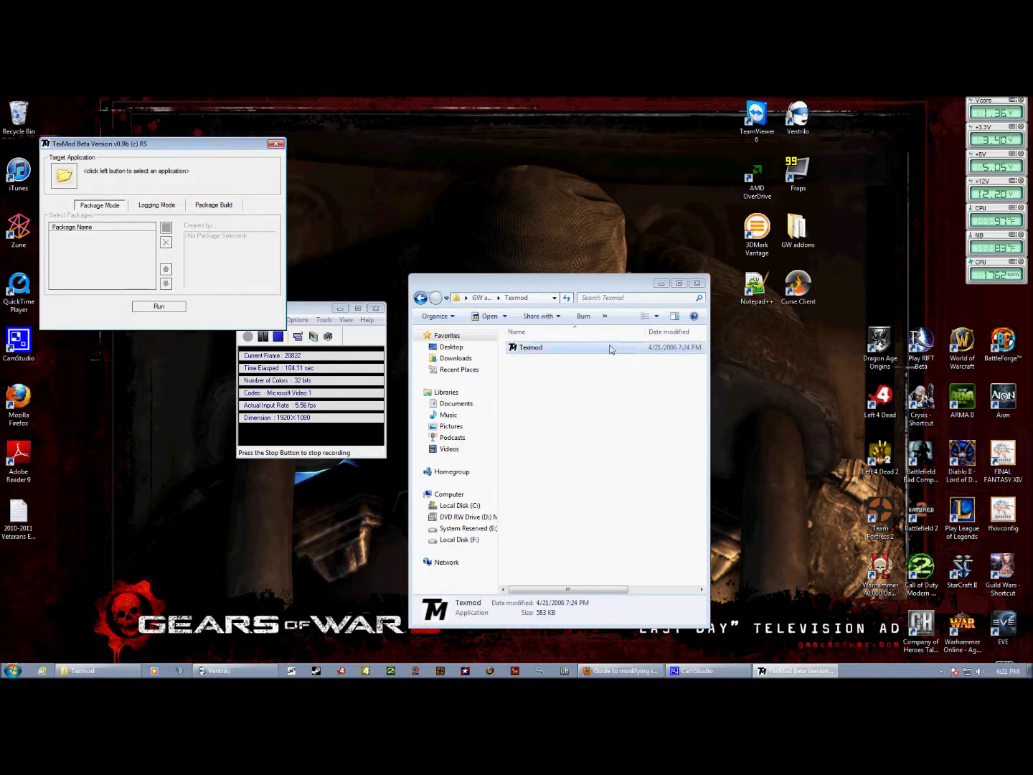
- Set TexMod's target application to F:\Guild Wars\Gw.exe, then return to the Firefox wiki guide
click(67, 181)
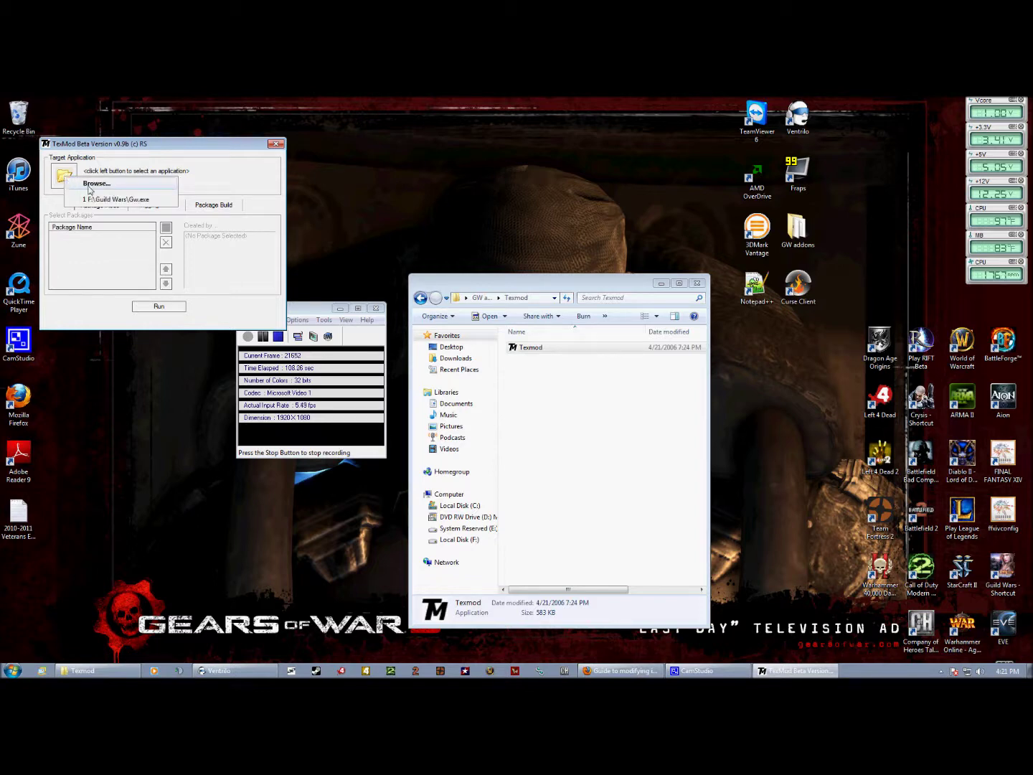
click(91, 184)
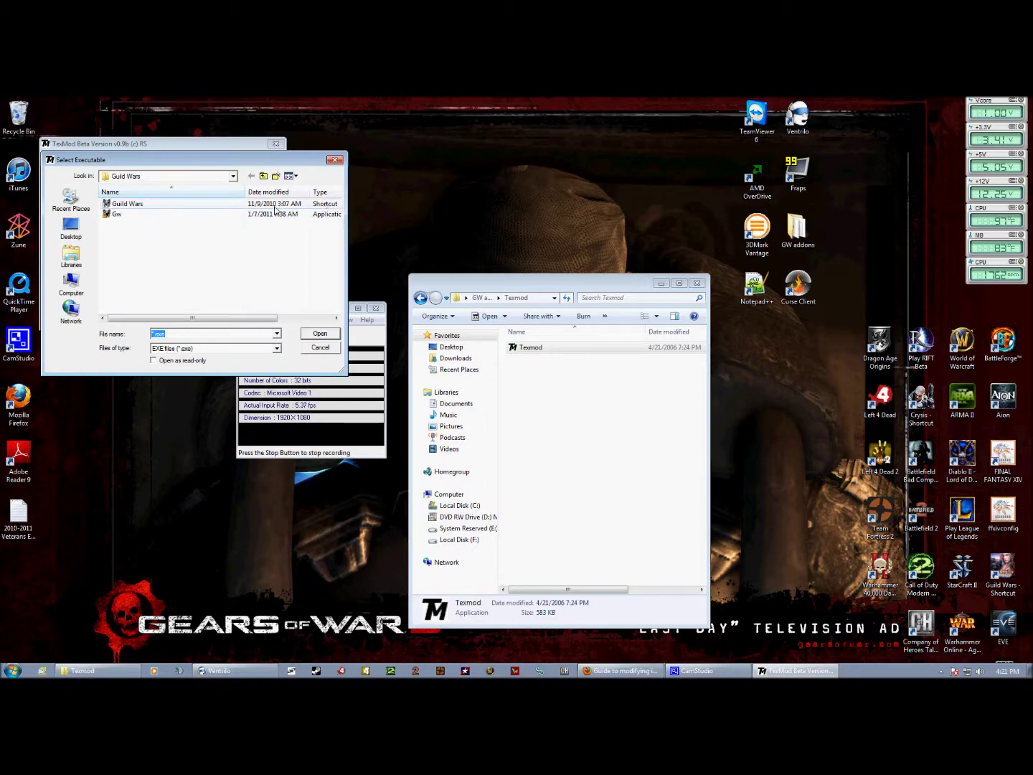
click(327, 215)
click(319, 337)
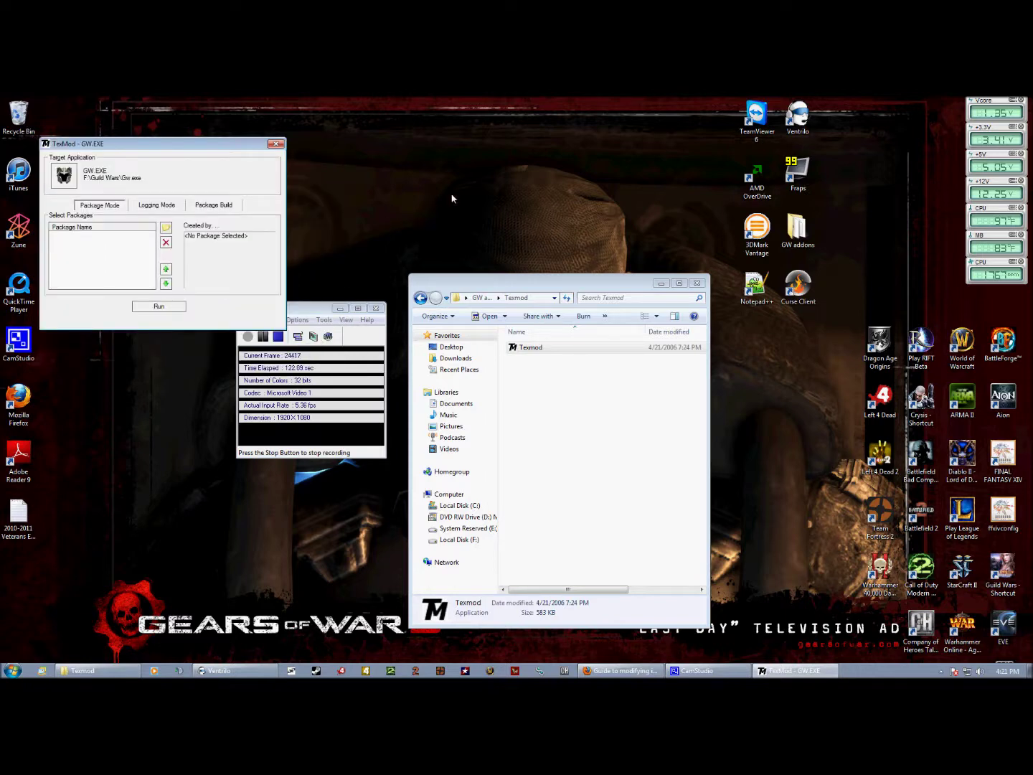
click(621, 670)
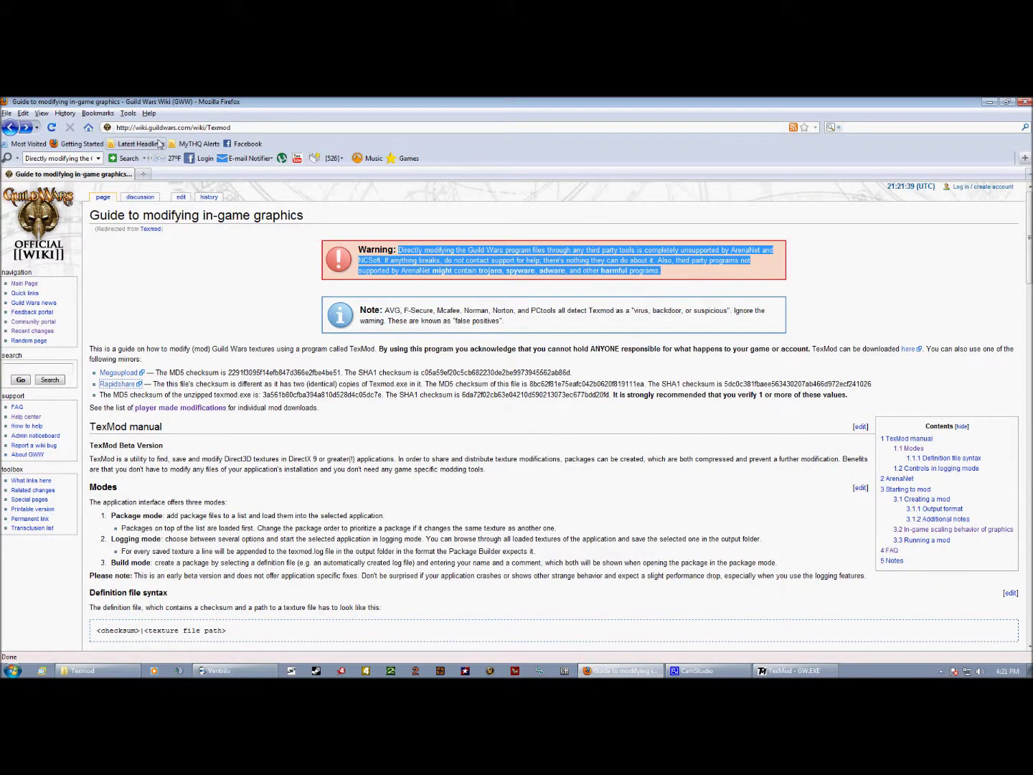
- Go to Player made modifications > UI enhancements and jump to the clear line UI section
click(289, 314)
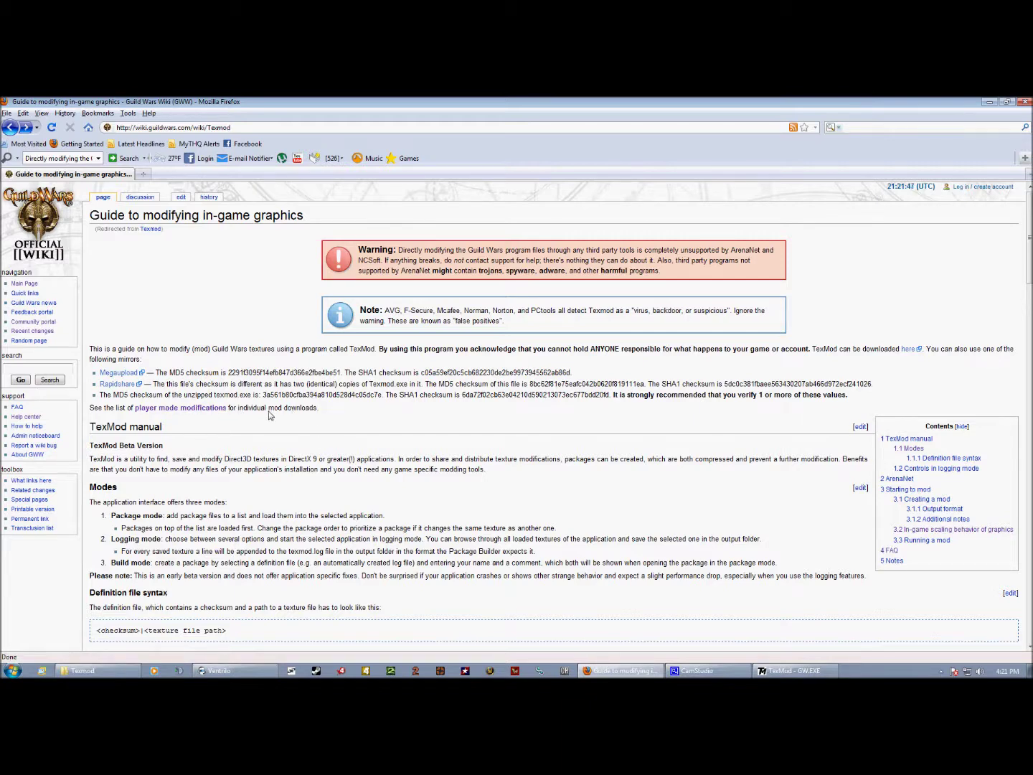
click(188, 408)
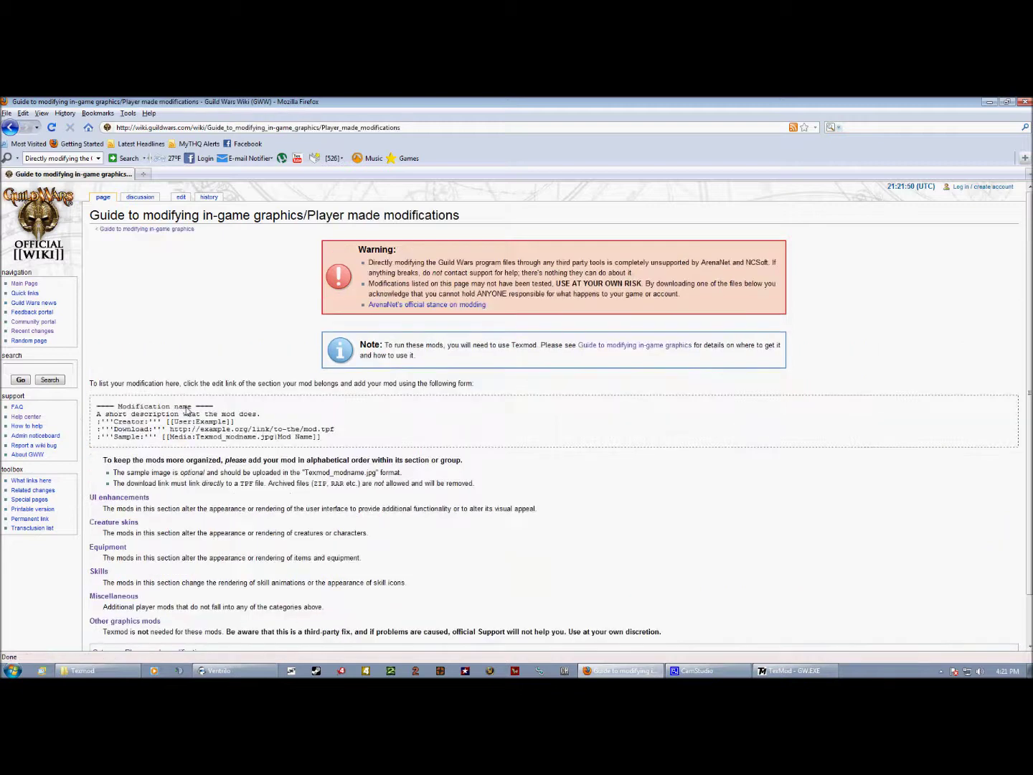
scroll(231, 318, down, 2)
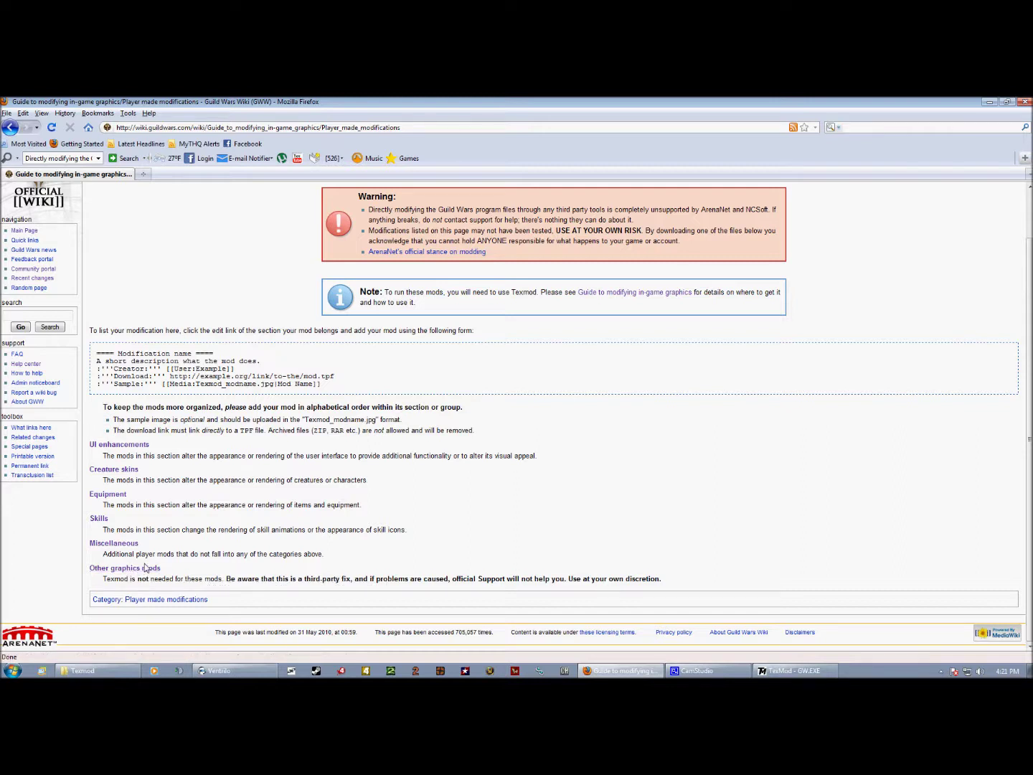
click(119, 446)
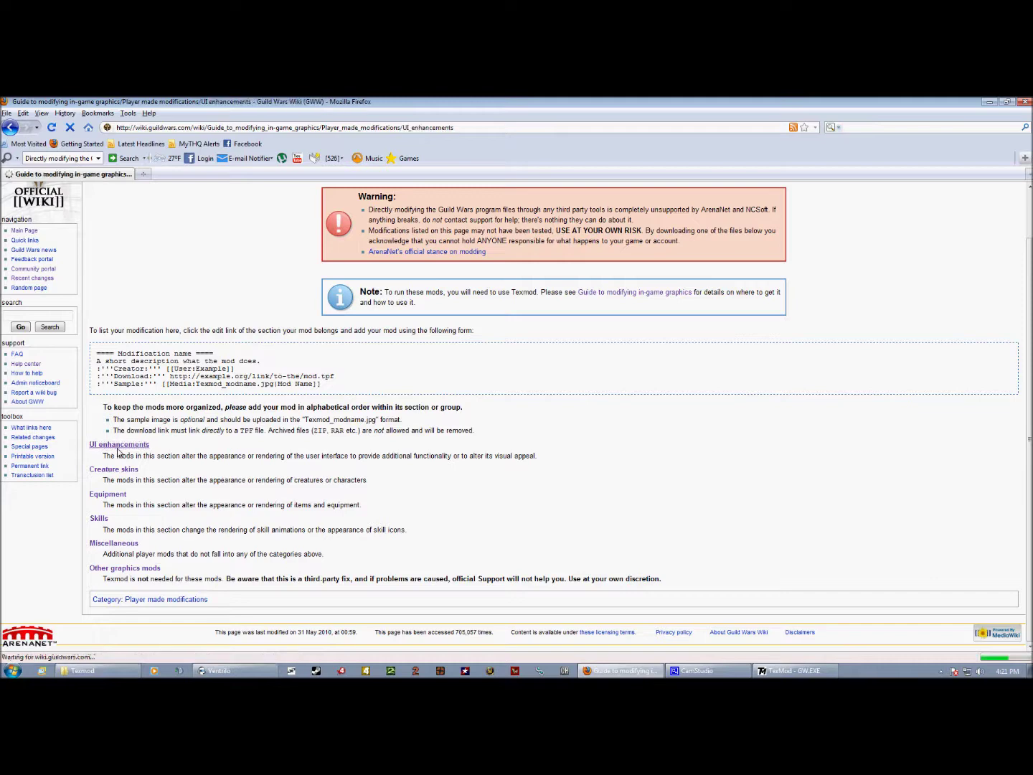
scroll(199, 462, down, 2)
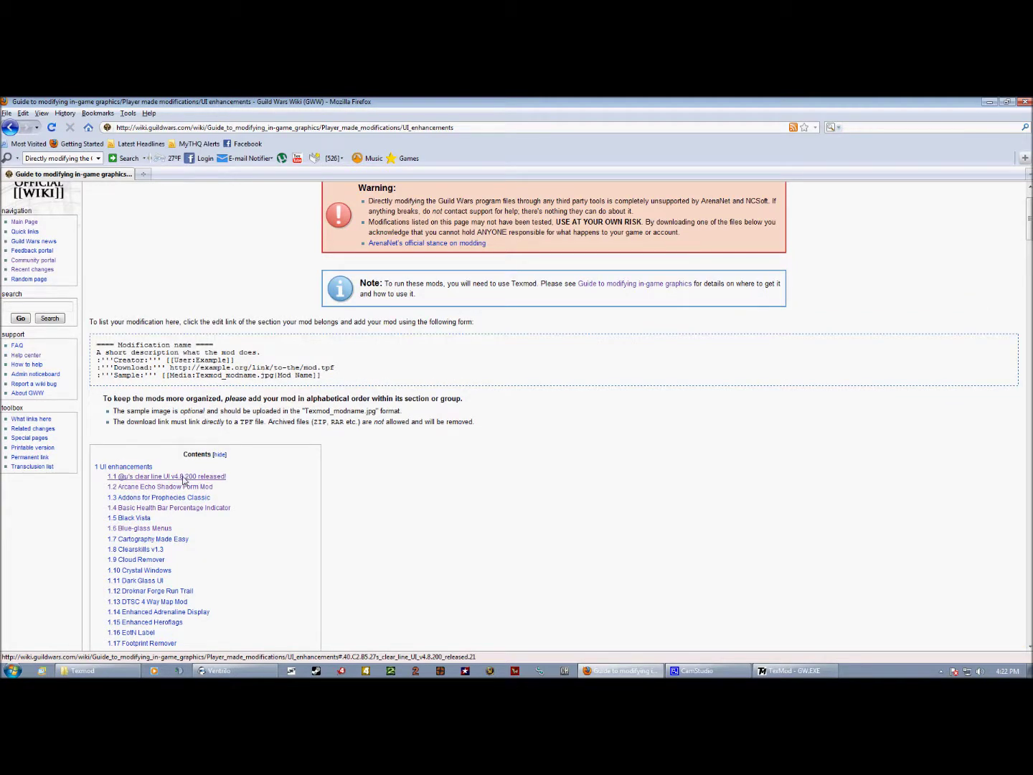
click(182, 477)
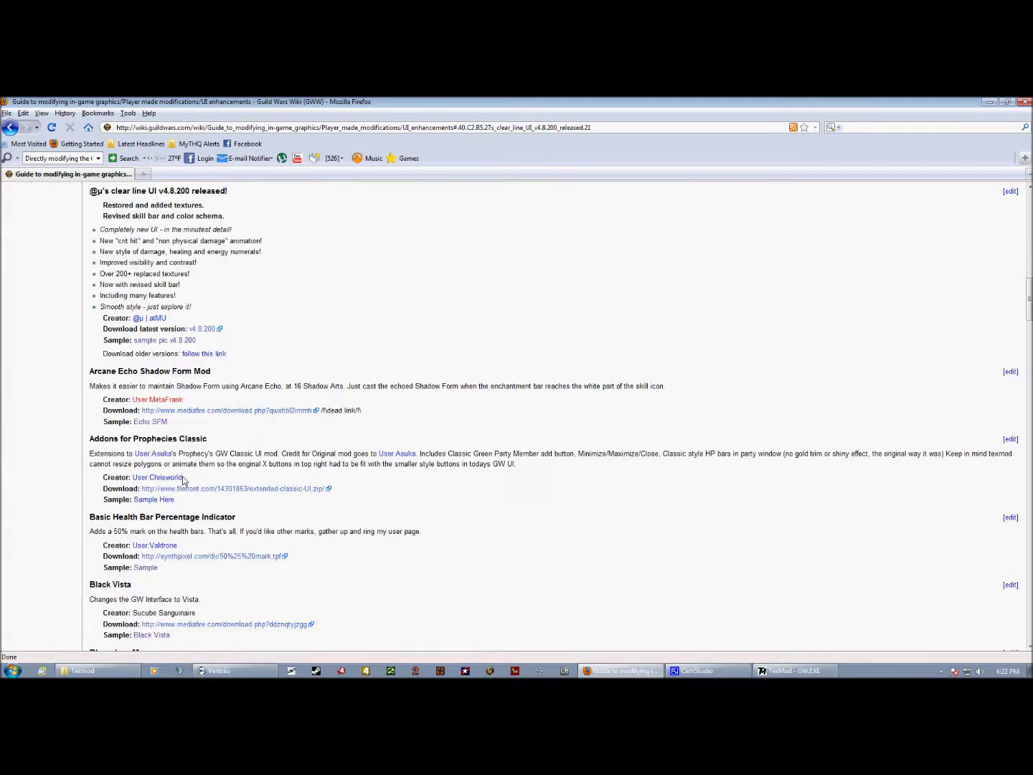
- View the clear line UI sample picture at full size
click(163, 342)
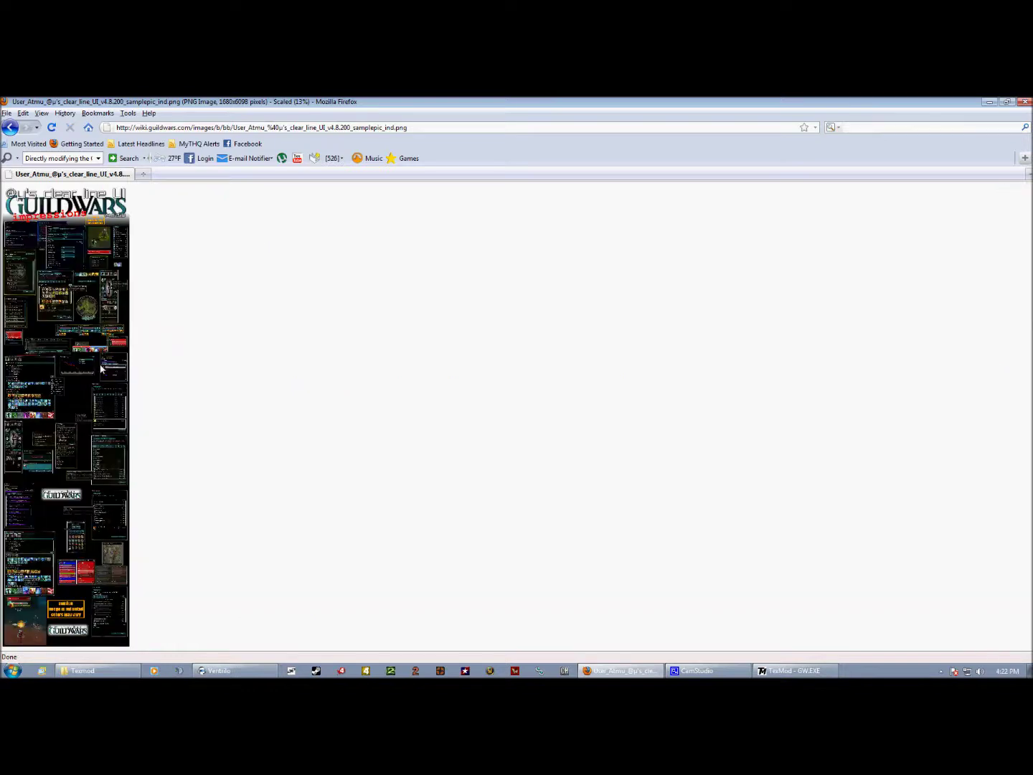
click(101, 368)
scroll(654, 330, down, 10)
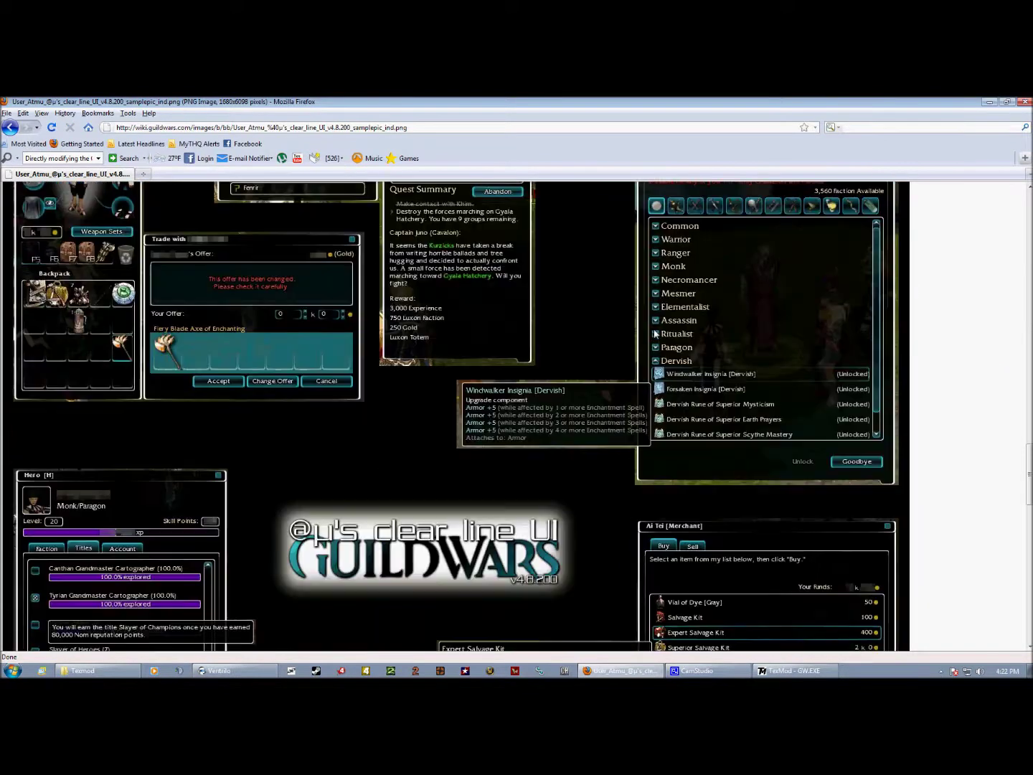
scroll(654, 334, down, 5)
scroll(654, 337, down, 10)
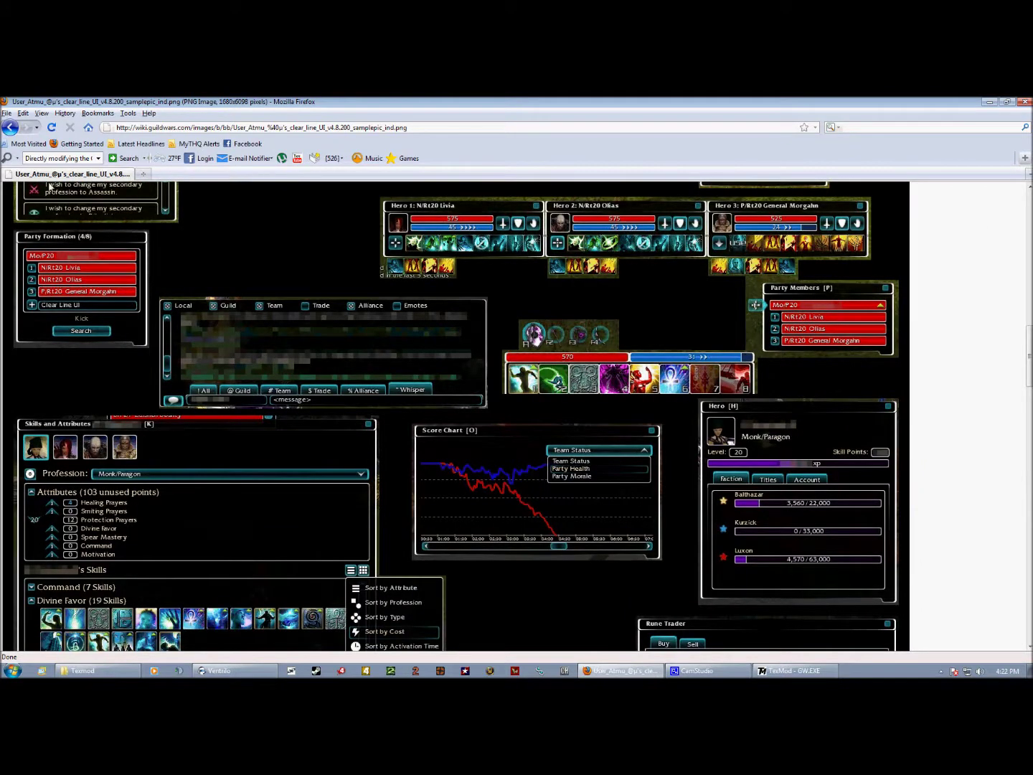
- Go back, open the v4.8.200 download page, and minimize Firefox
click(11, 128)
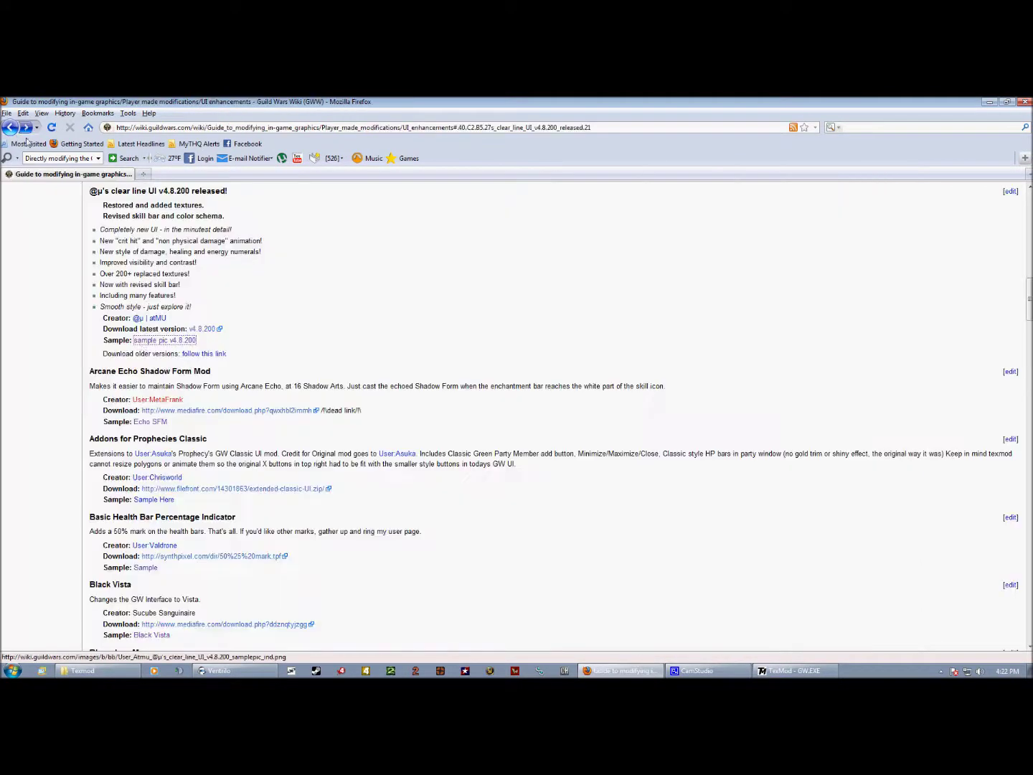
click(202, 330)
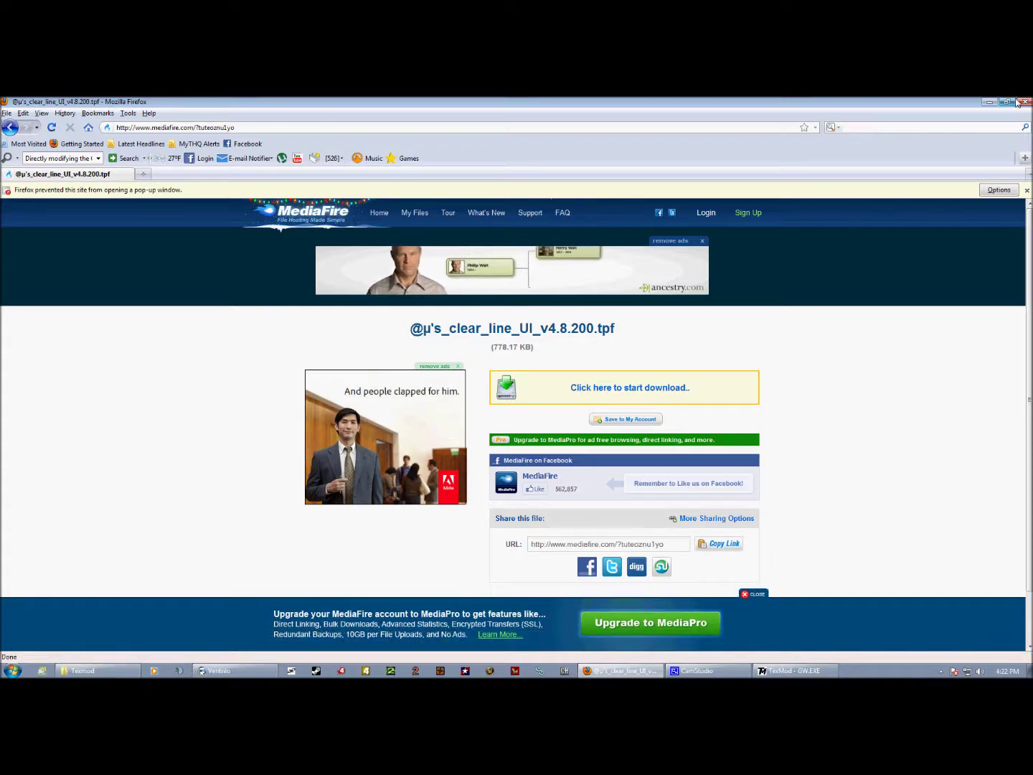
click(994, 103)
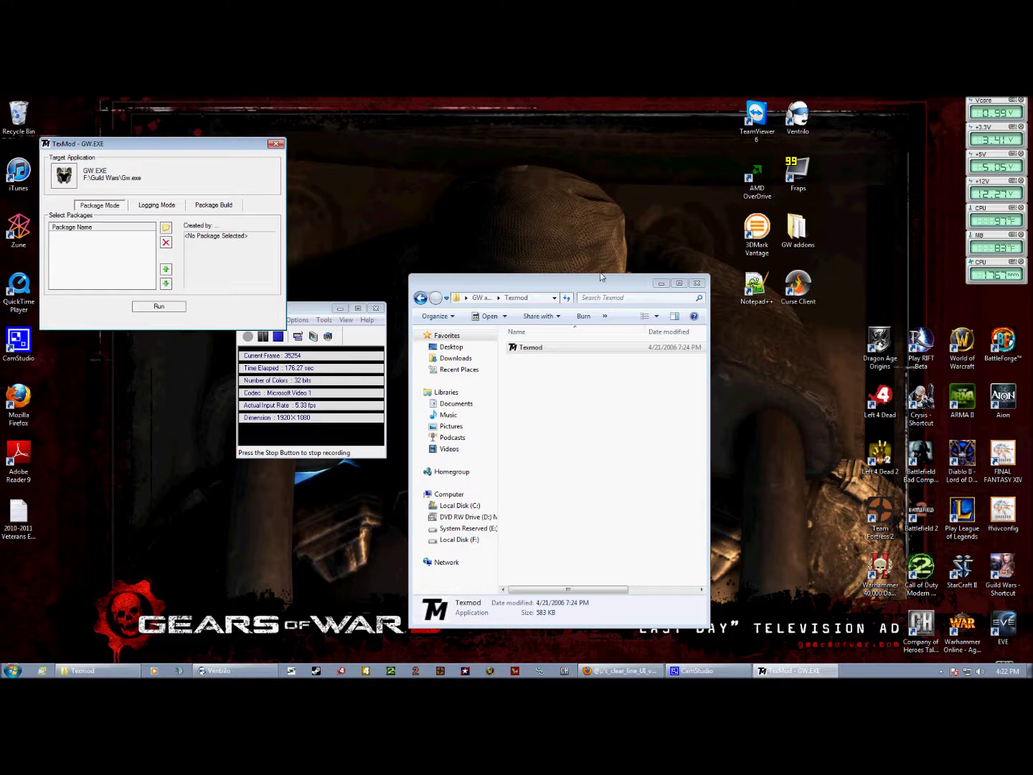
- Close the Texmod folder, add @µ's_clear_line_UI_v4.8.200.tpf from GW addons, and run Guild Wars
click(696, 282)
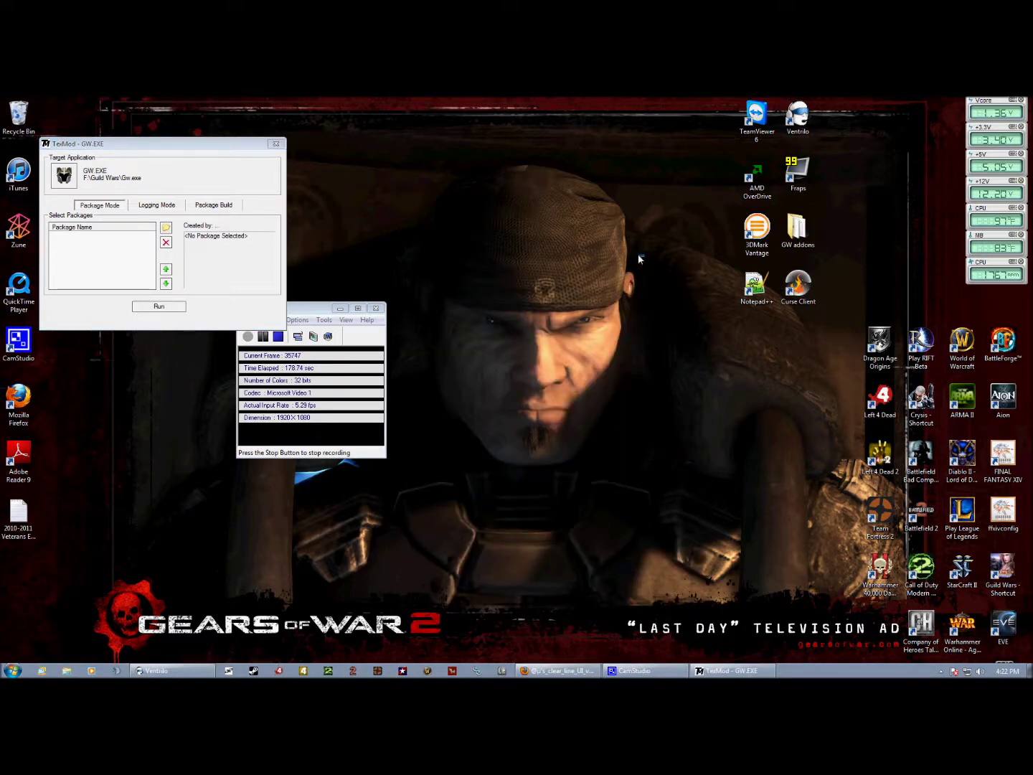
click(167, 229)
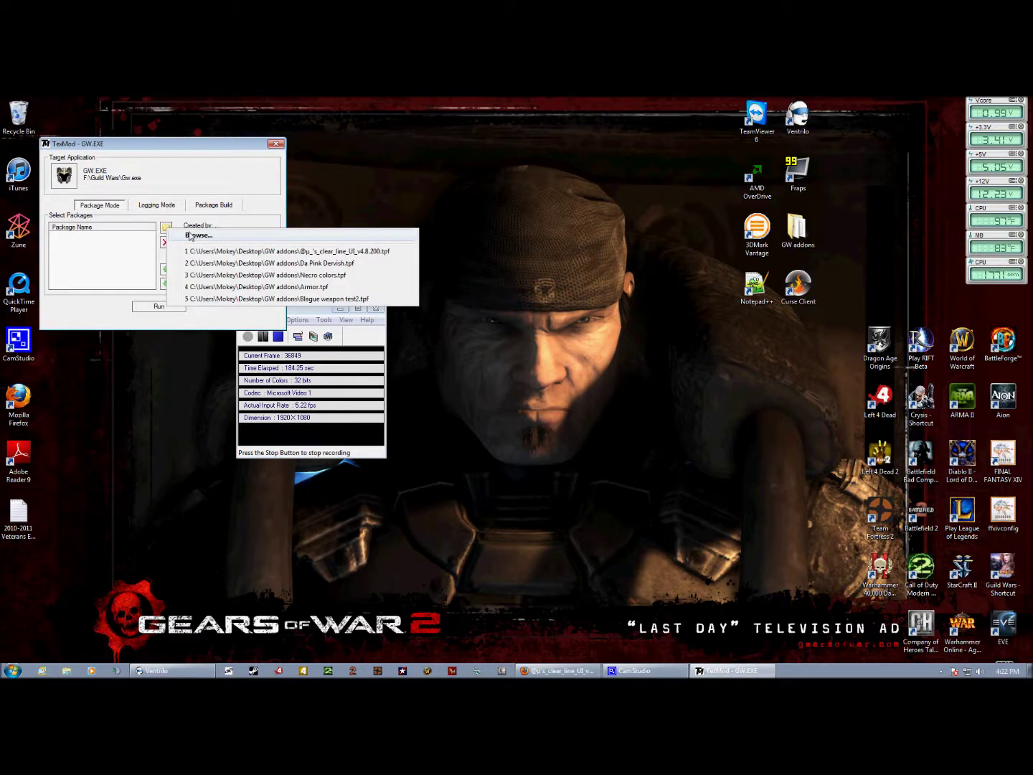
click(191, 235)
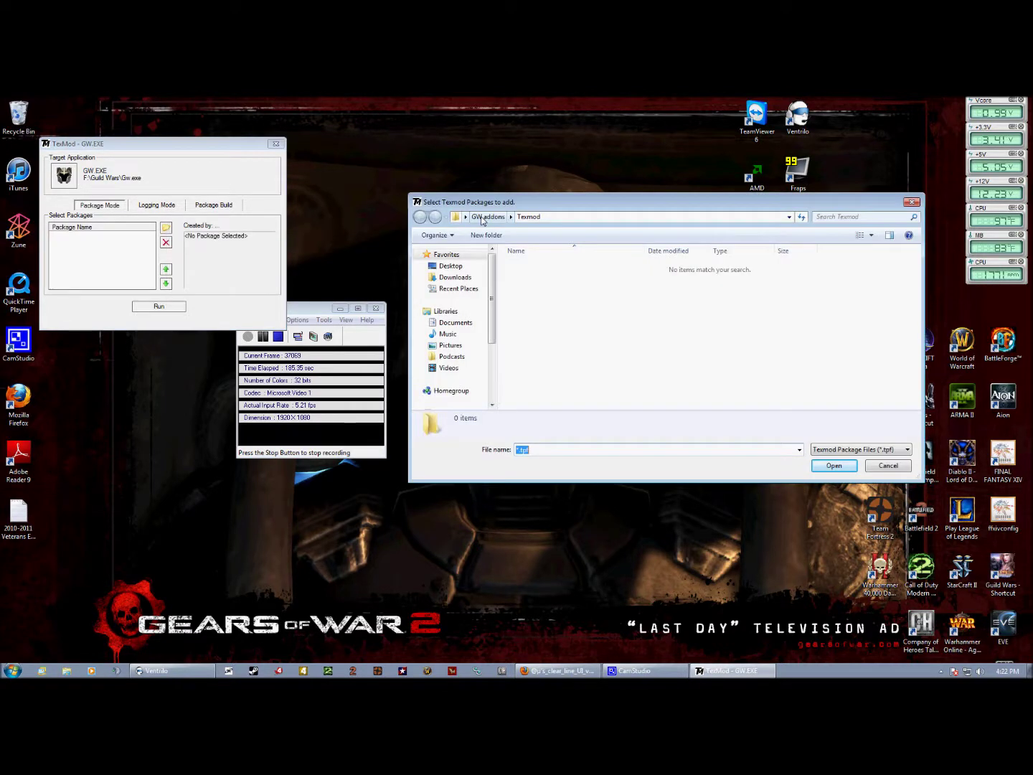
click(487, 216)
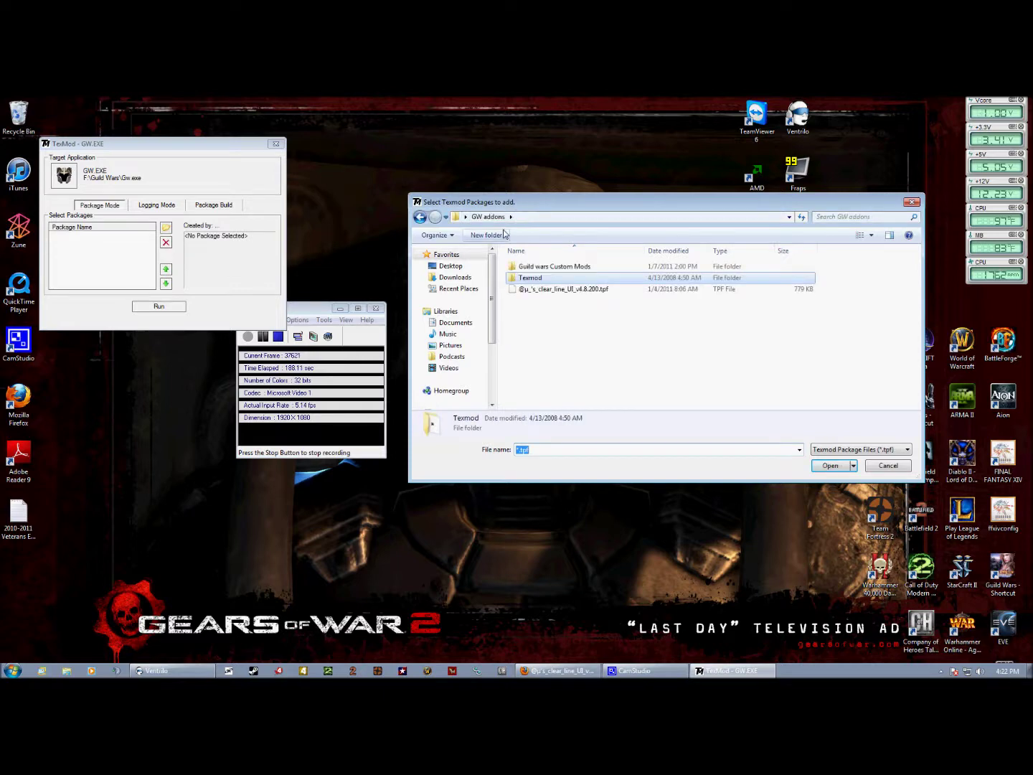
click(538, 289)
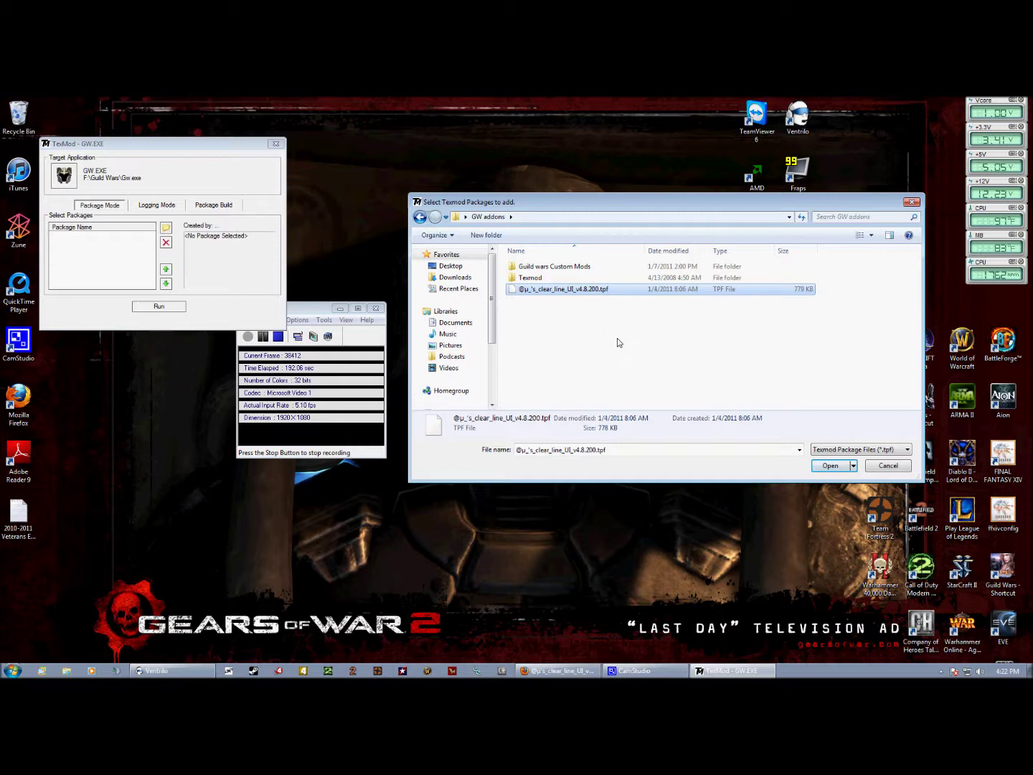
click(830, 465)
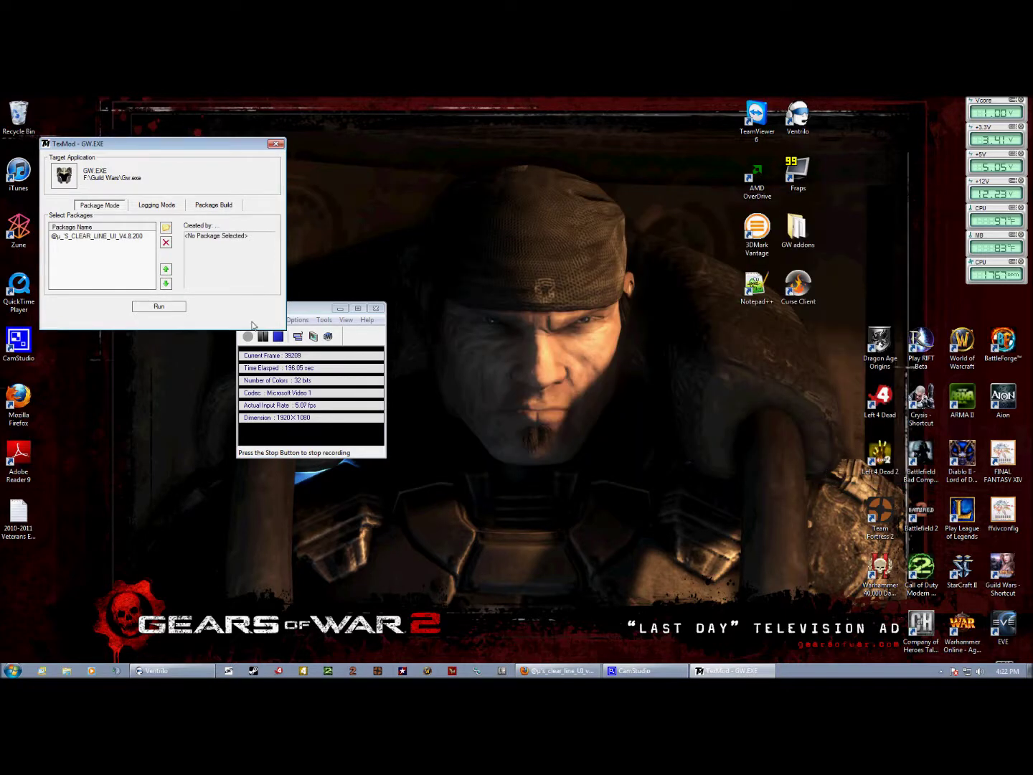
click(173, 310)
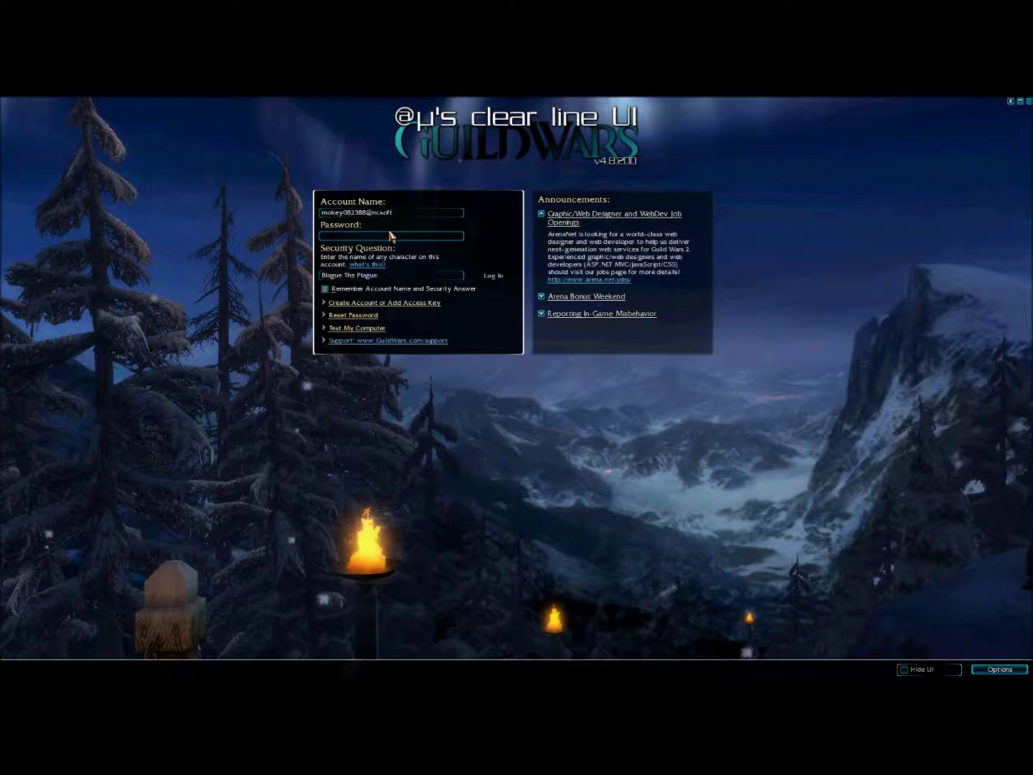
- Log in with the account password, select the Necromancer/Mesmer character, and play
text(***)
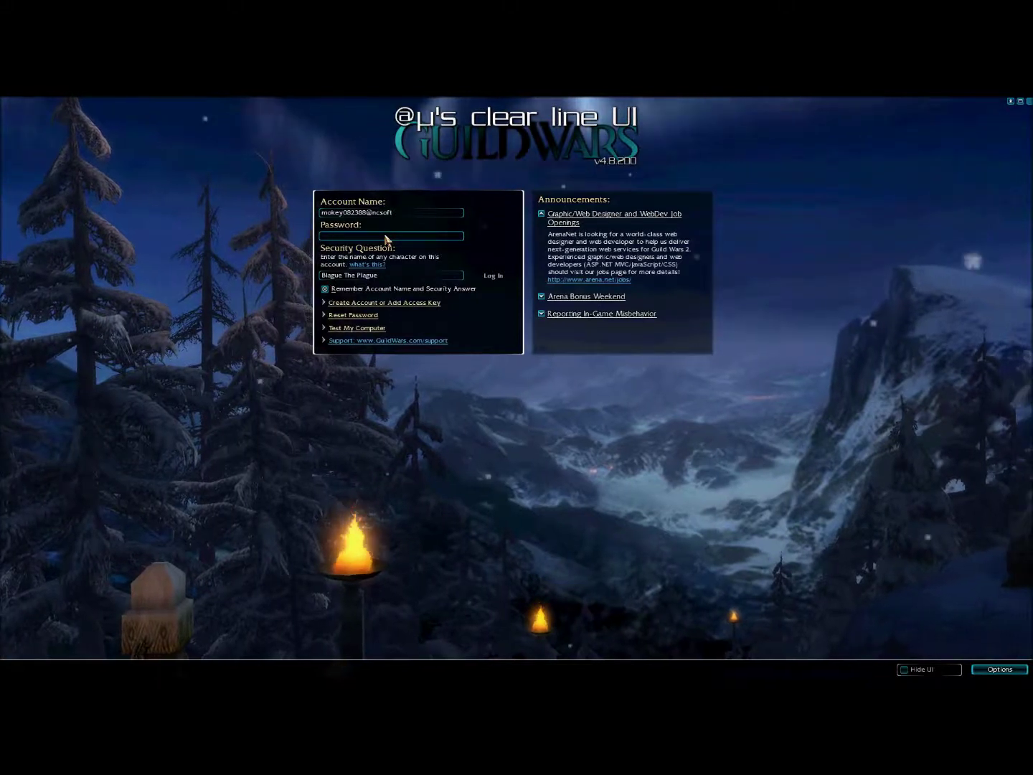
key(Return)
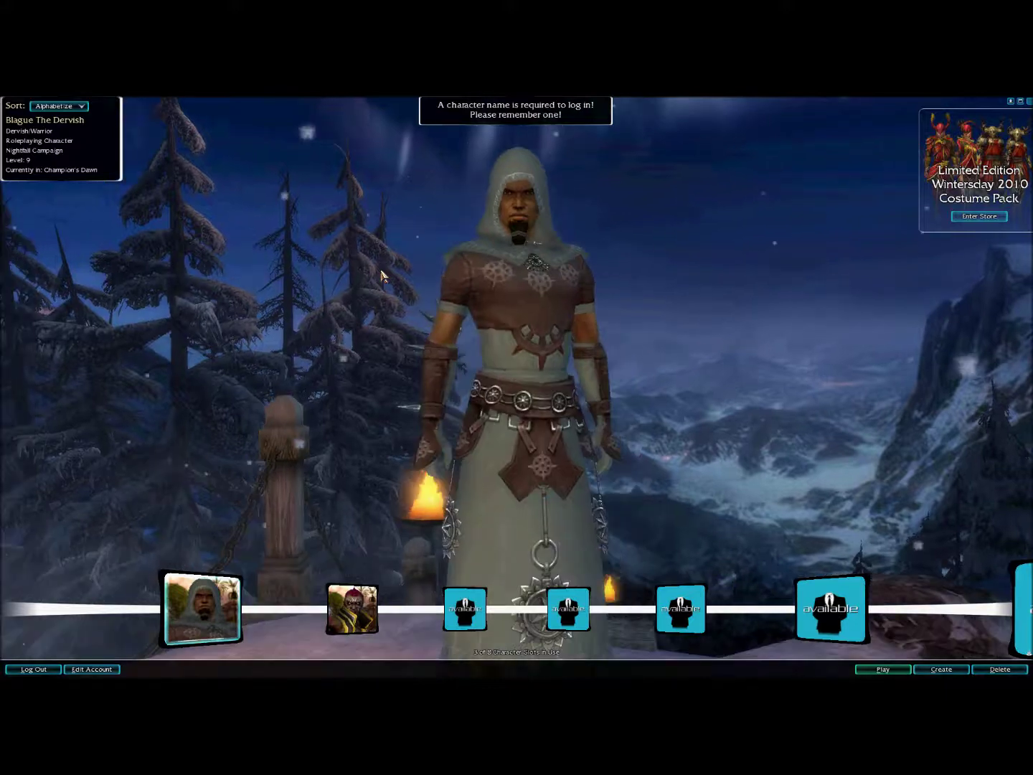
key(Right)
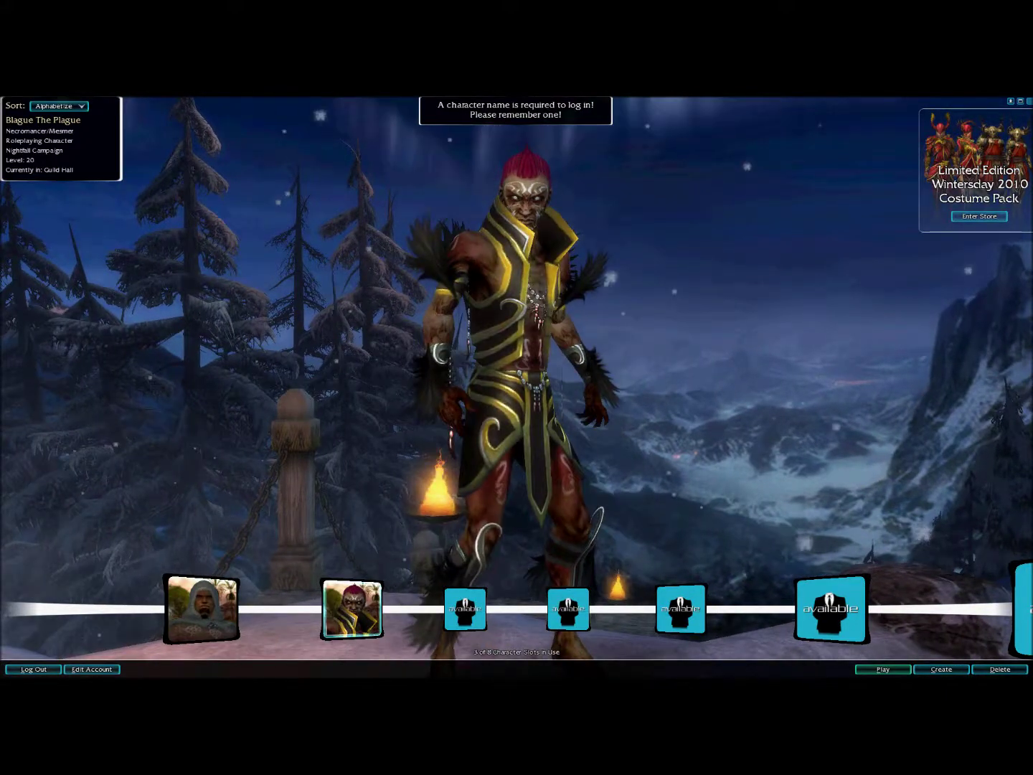
click(898, 670)
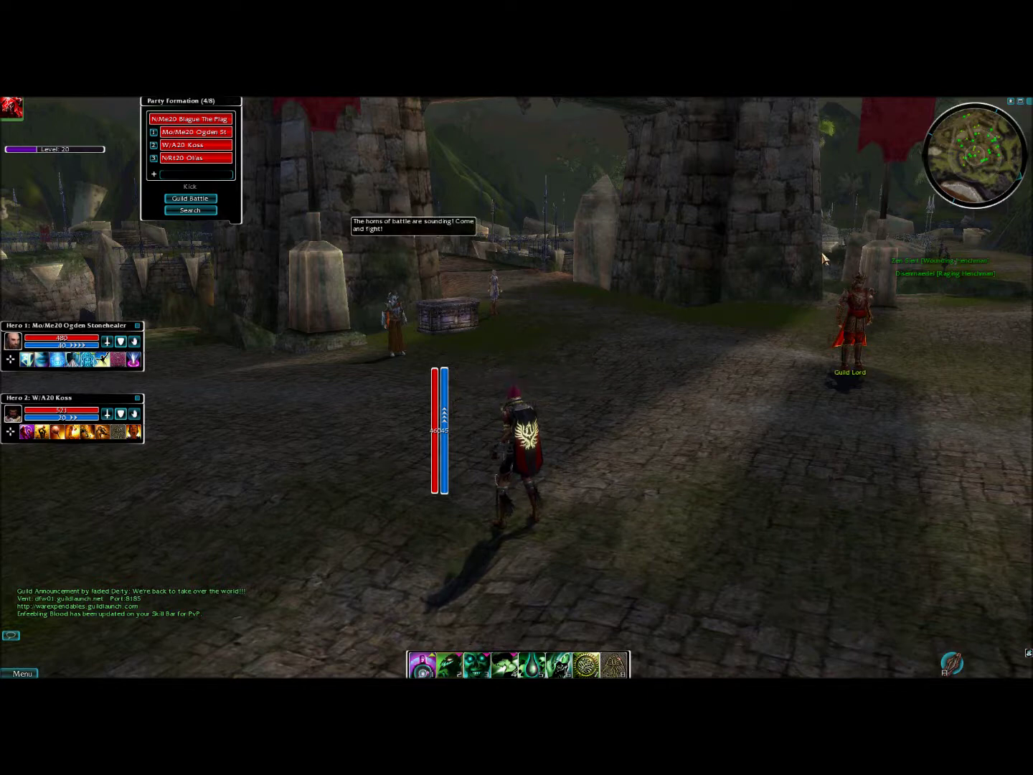
key(k)
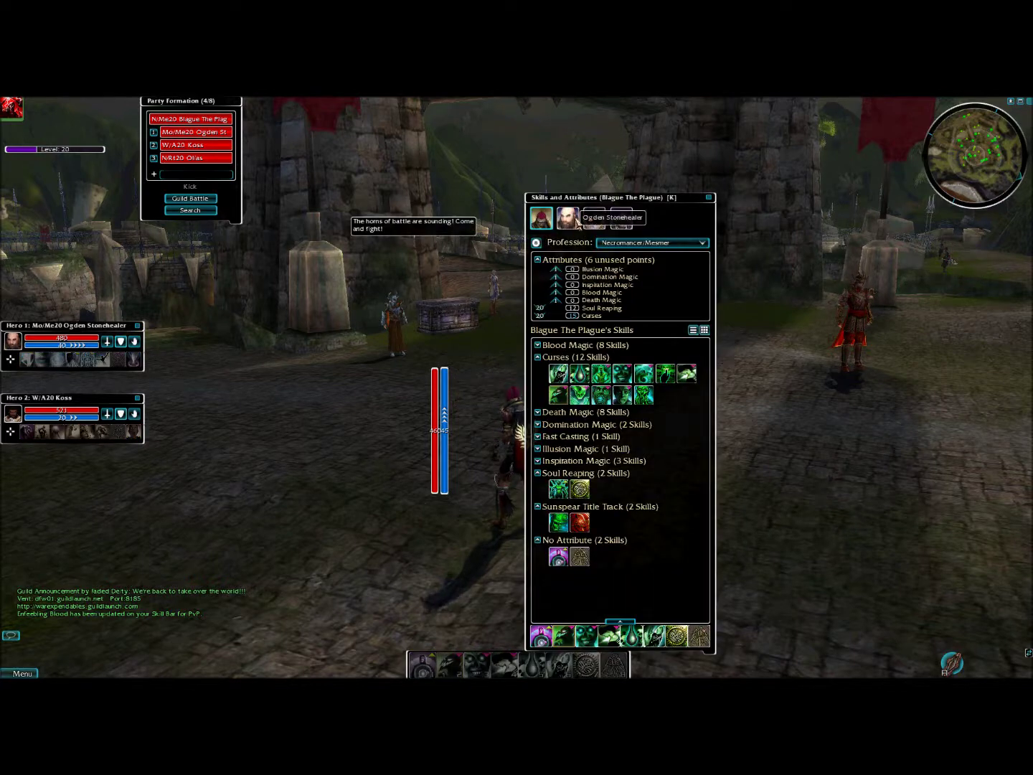
click(594, 217)
click(621, 219)
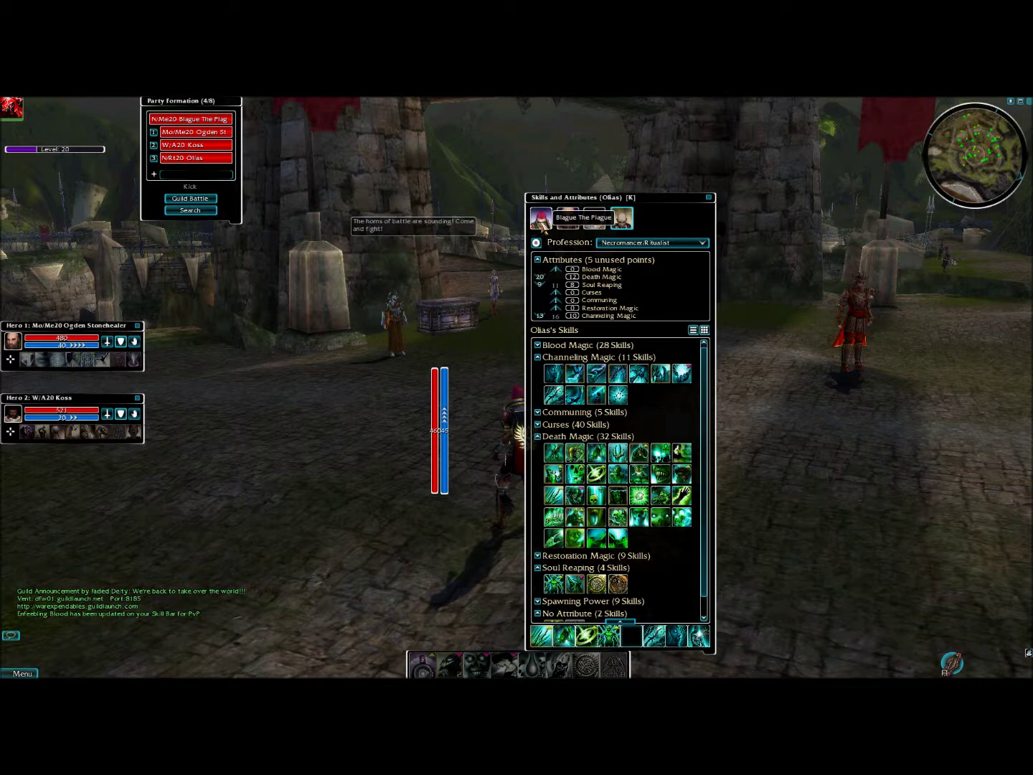
key(k)
key(h)
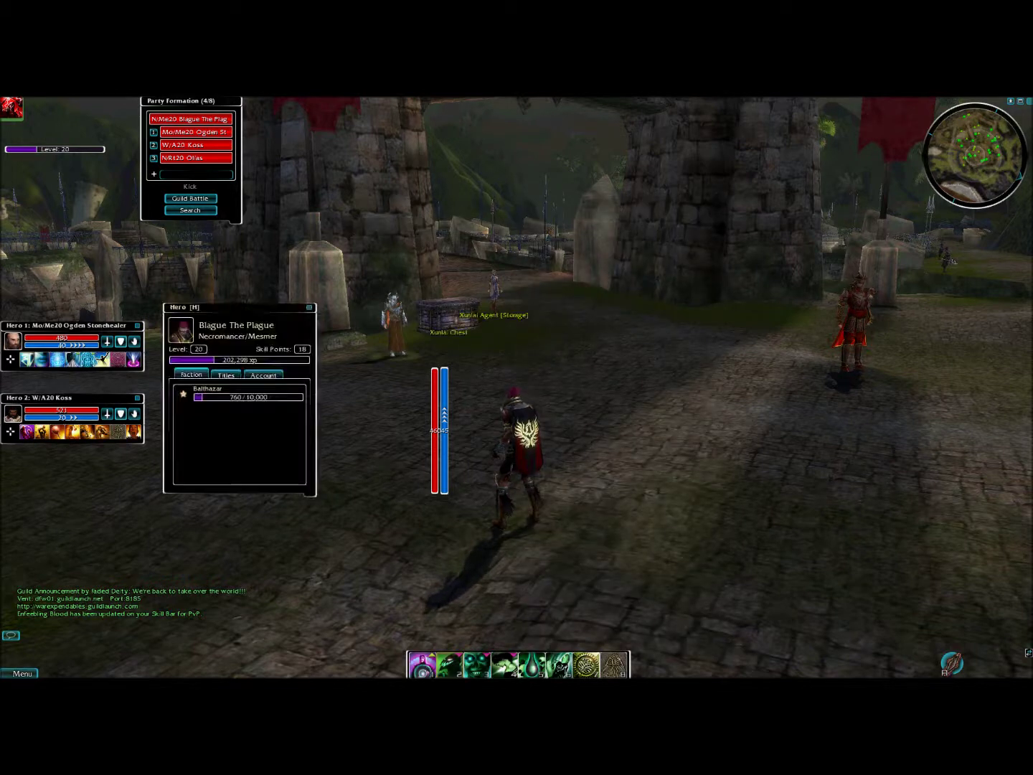
click(225, 377)
click(263, 375)
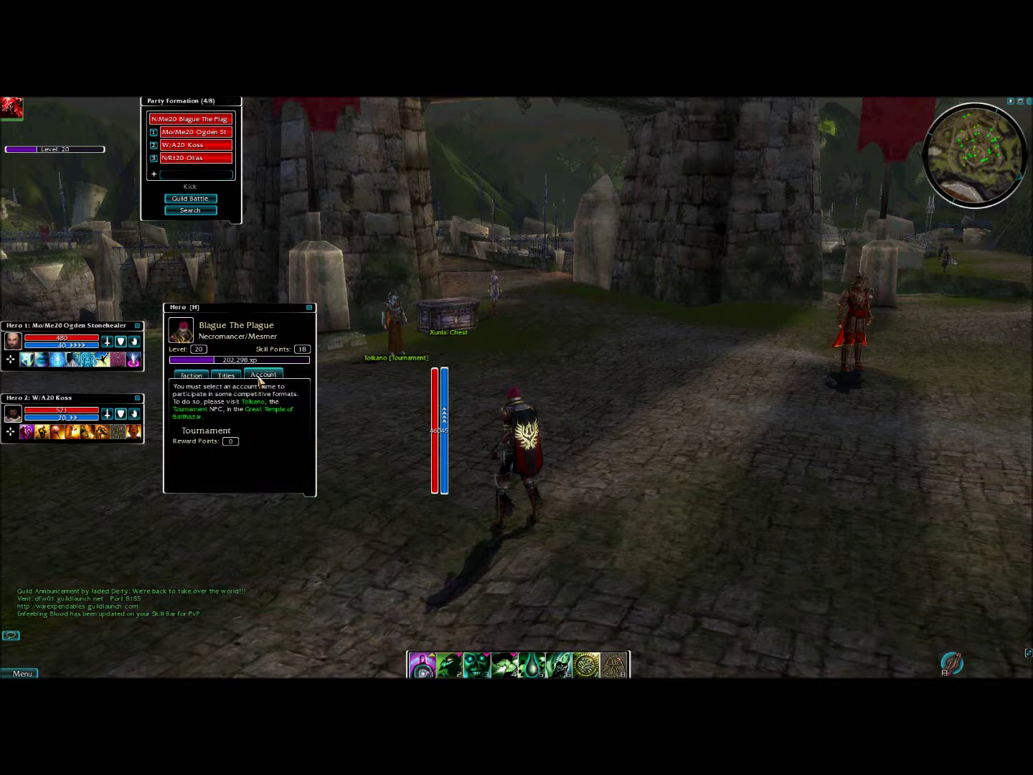
key(h)
key(i)
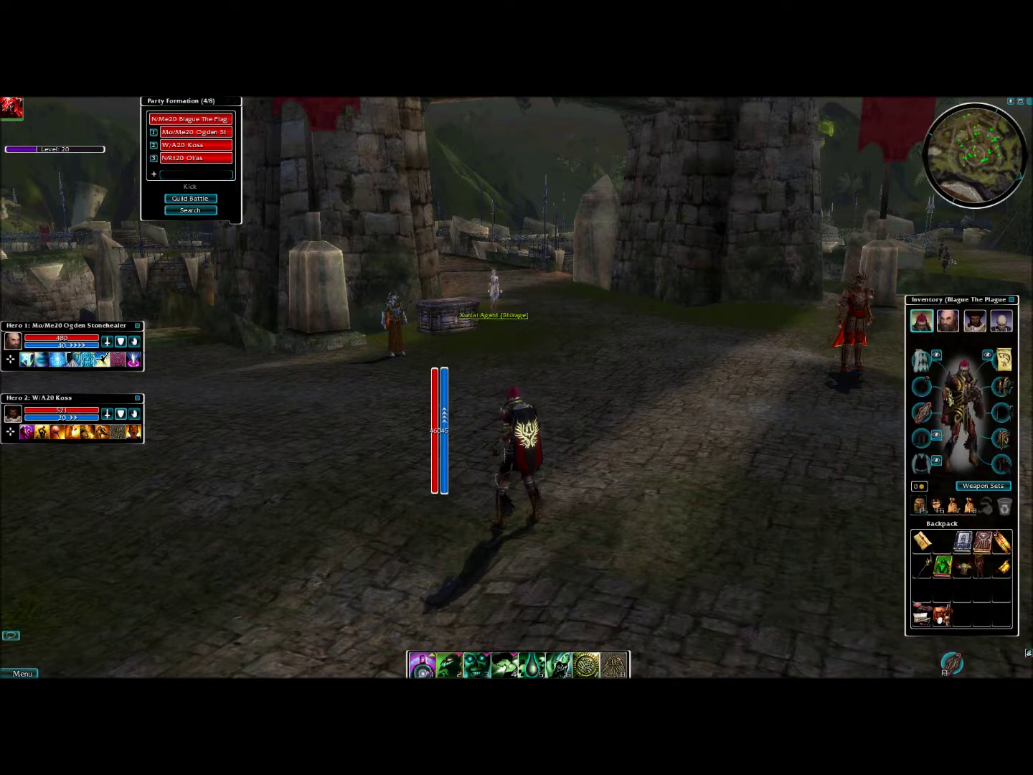
key(i)
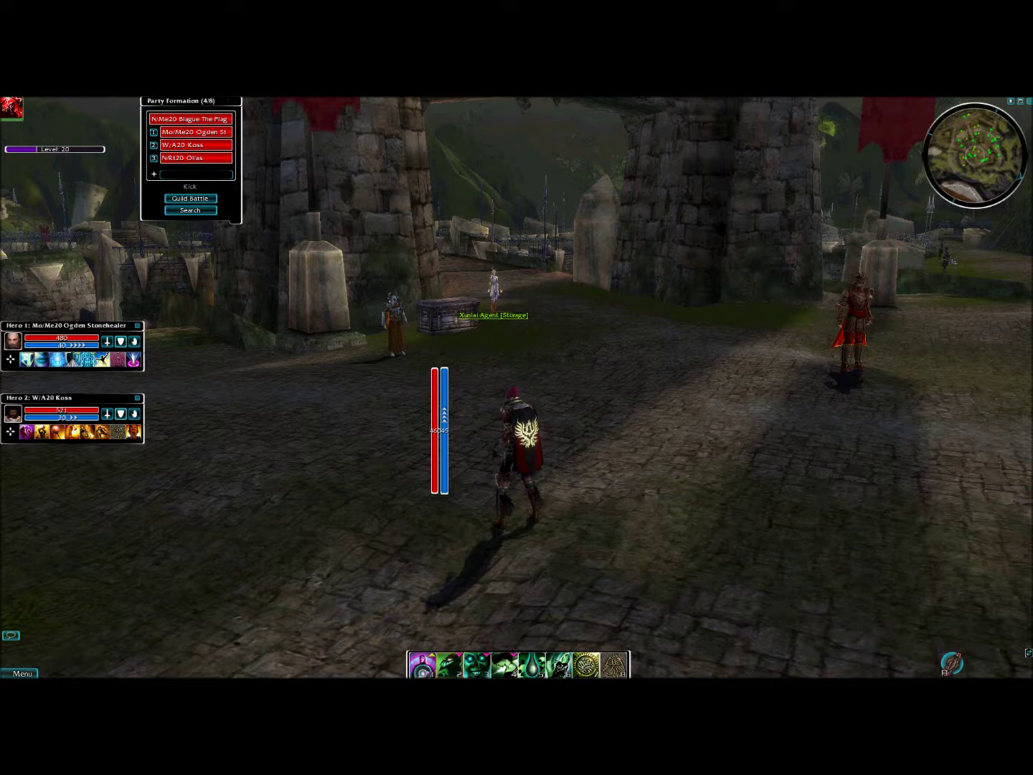